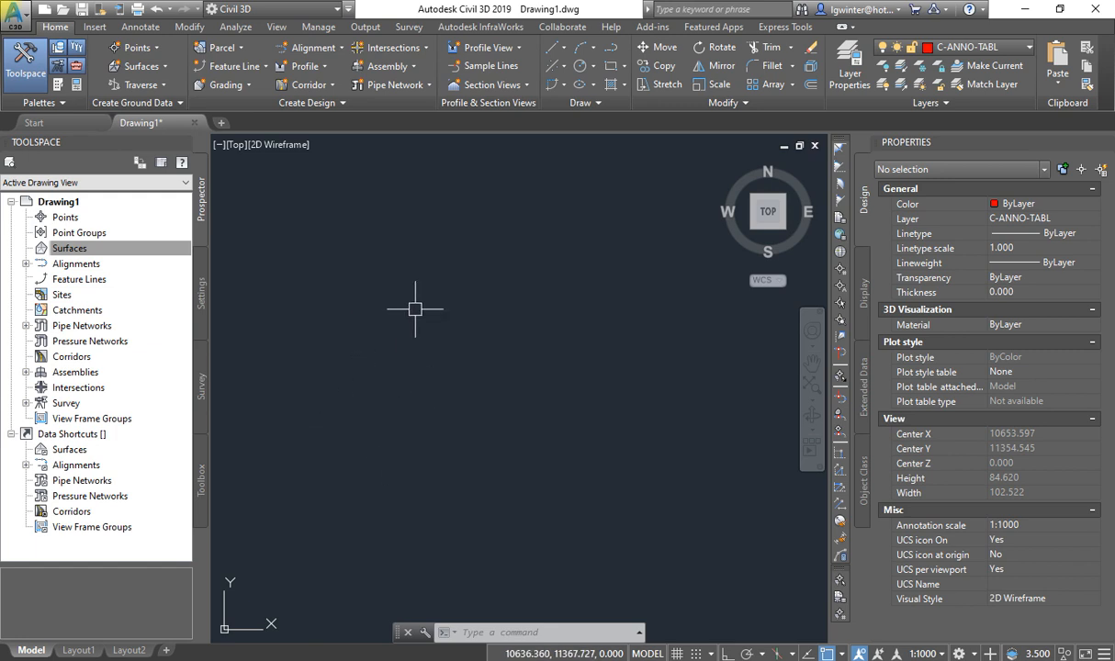
click(72, 250)
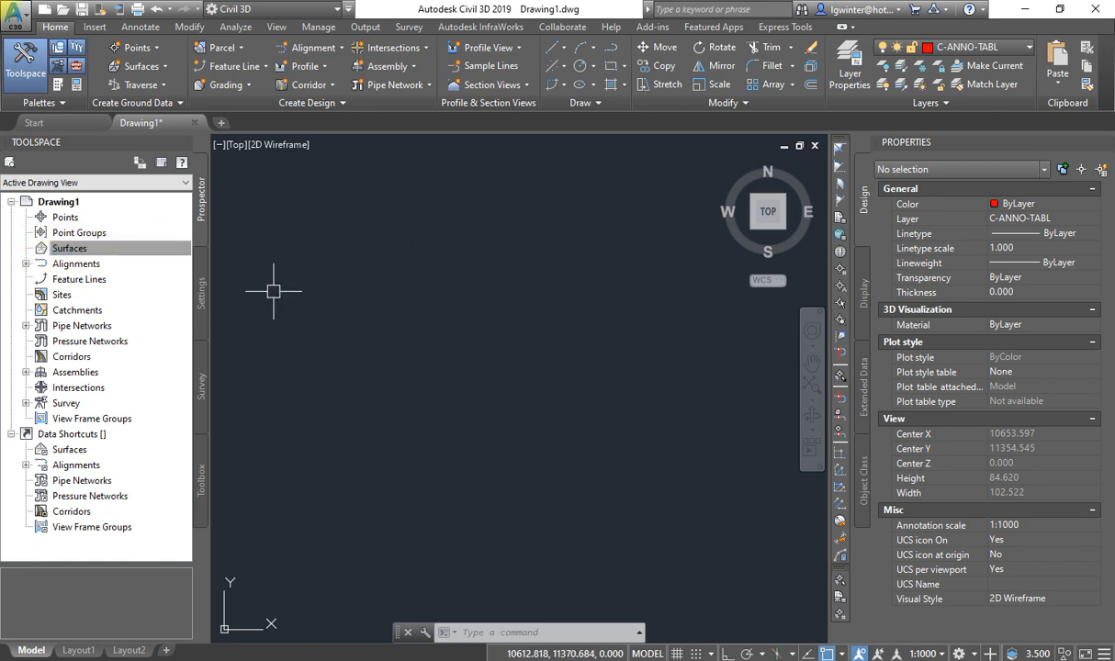
click(593, 51)
click(590, 49)
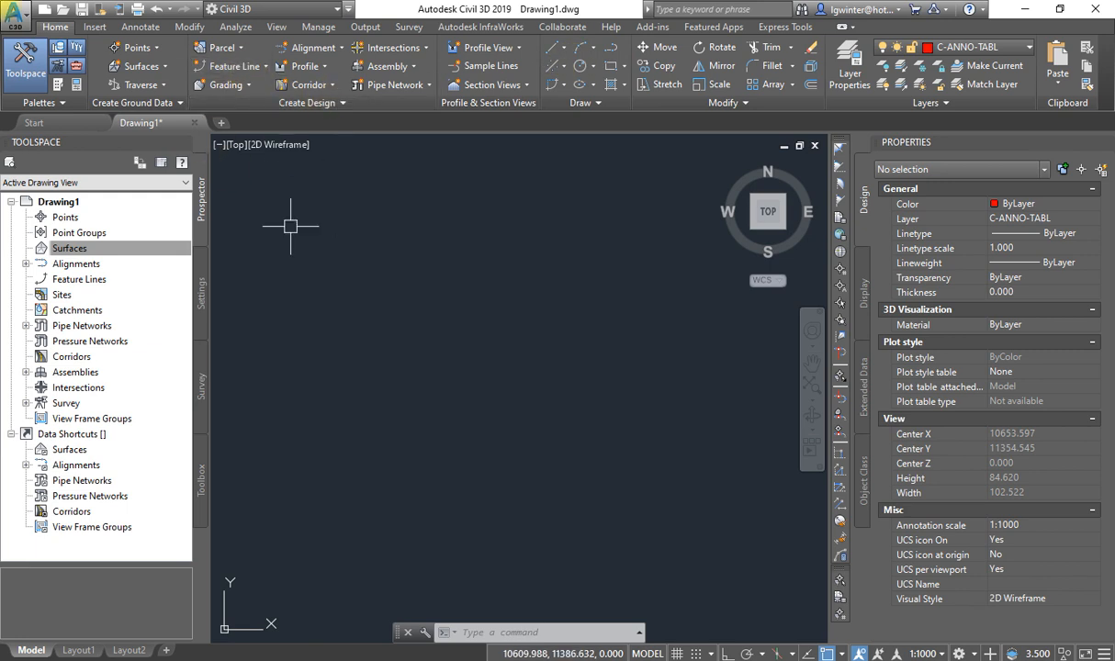
key(Escape)
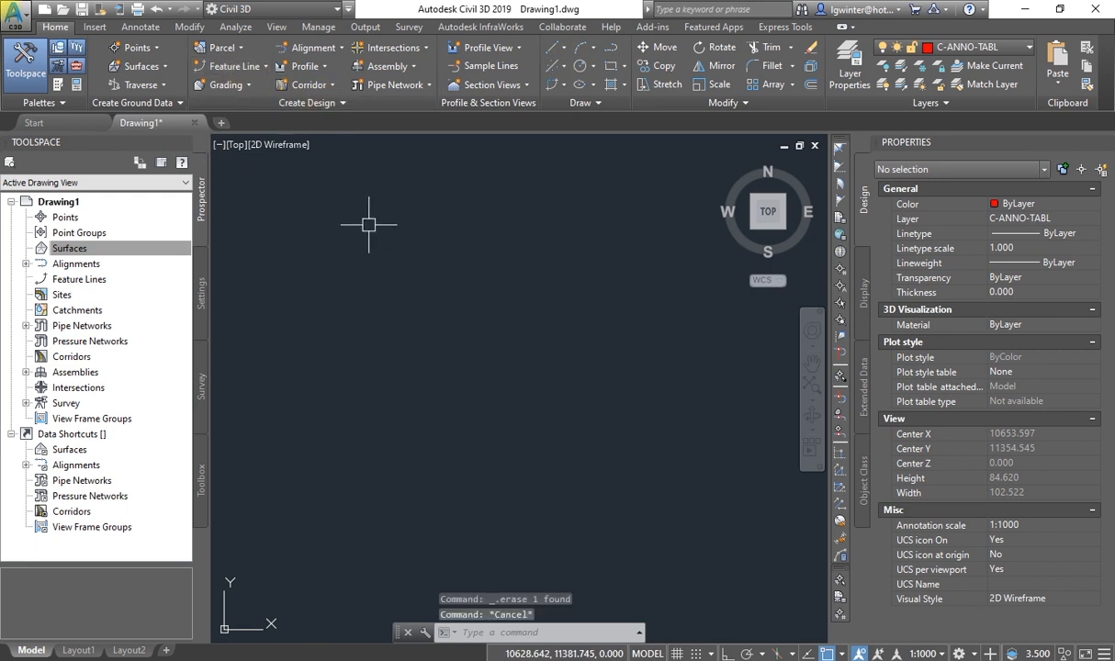
click(563, 47)
click(564, 50)
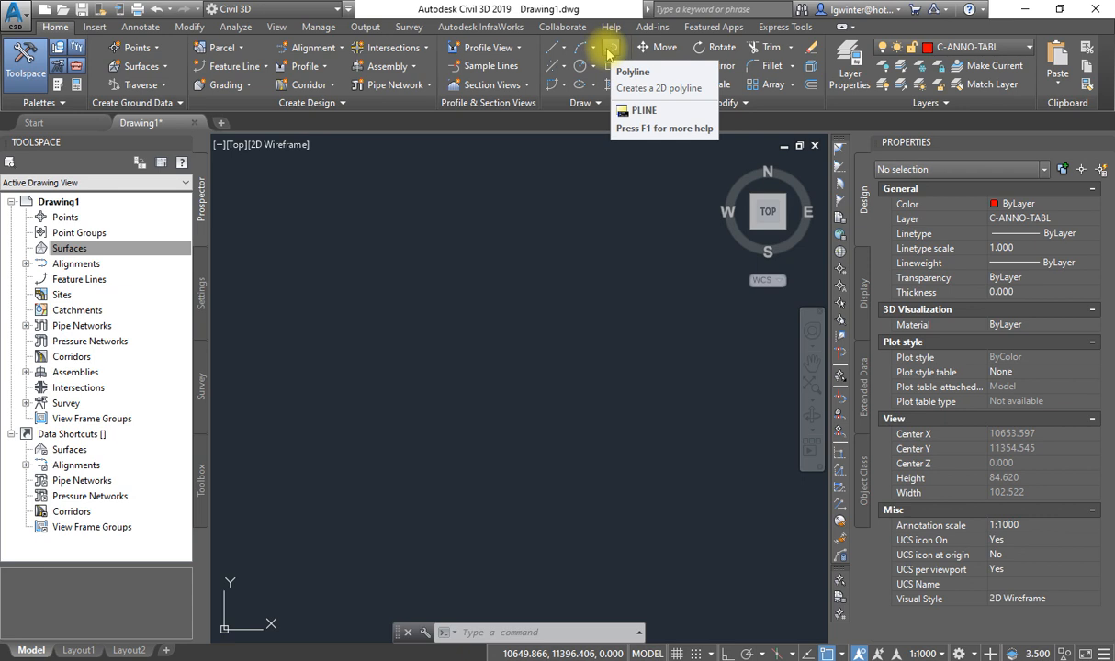
Draw an open polyline with four straight segments, about 67 units long, descending from upper left to lower right.
click(582, 48)
click(333, 267)
click(426, 293)
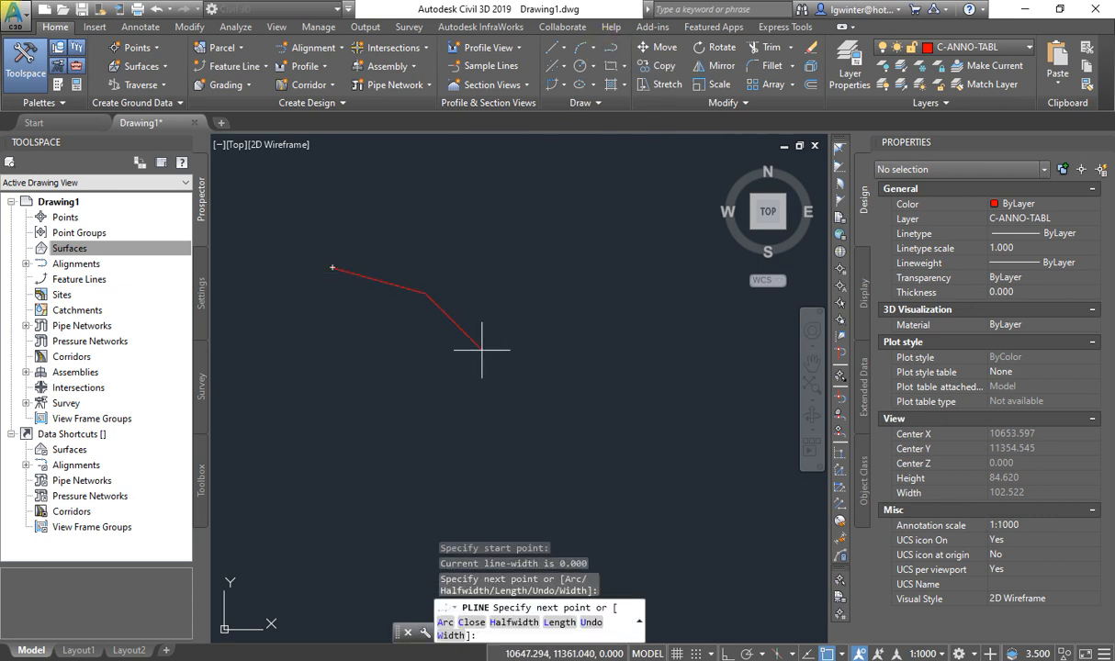
click(494, 360)
click(565, 484)
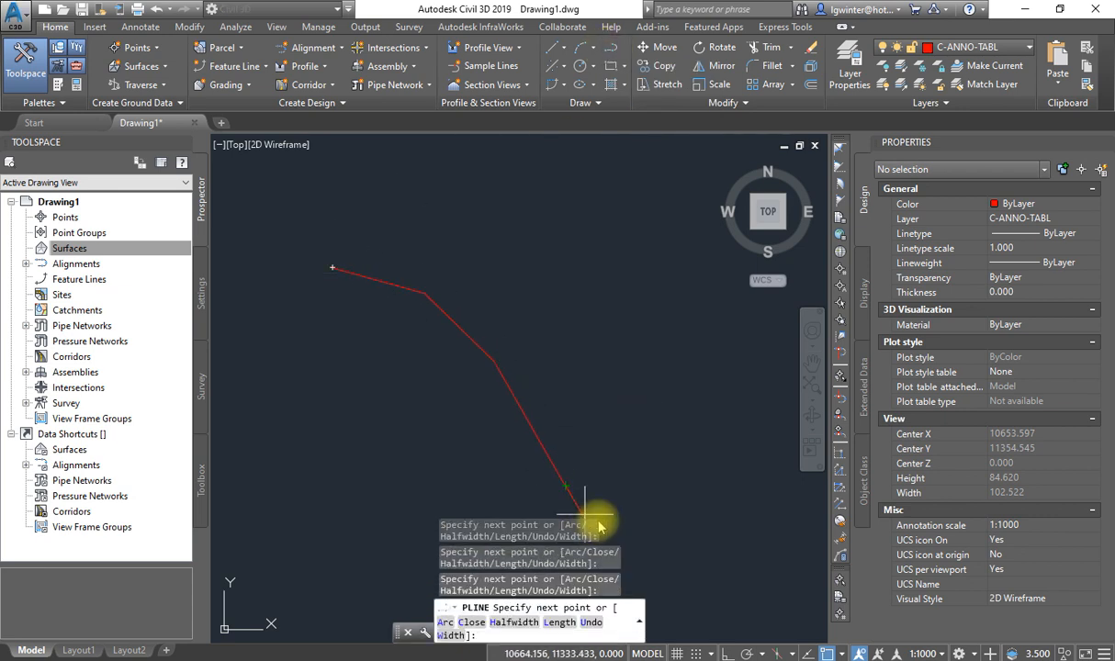
click(615, 528)
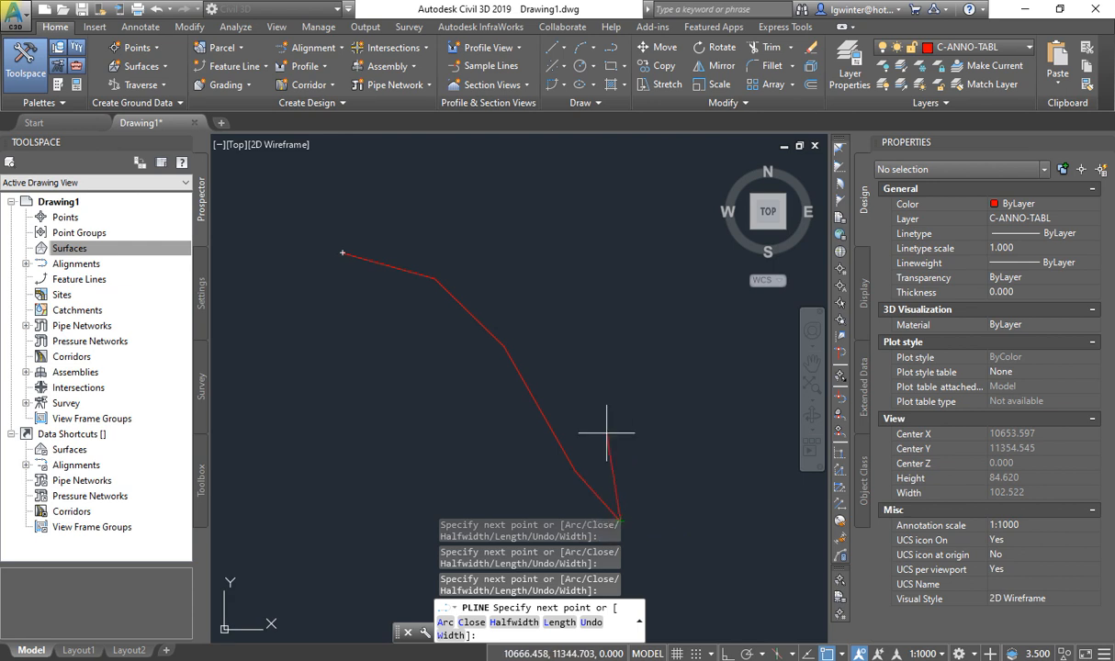
key(Escape)
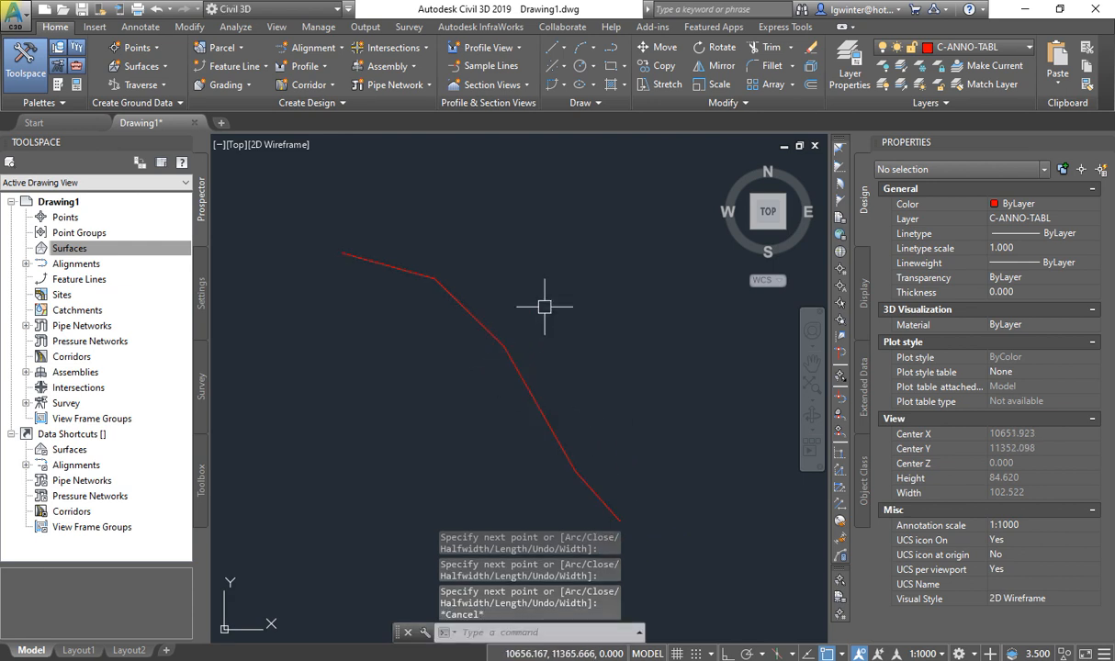
Draw a three-point arc with a radius of about 51 units above and to the right of the polyline.
click(579, 46)
click(407, 192)
click(582, 271)
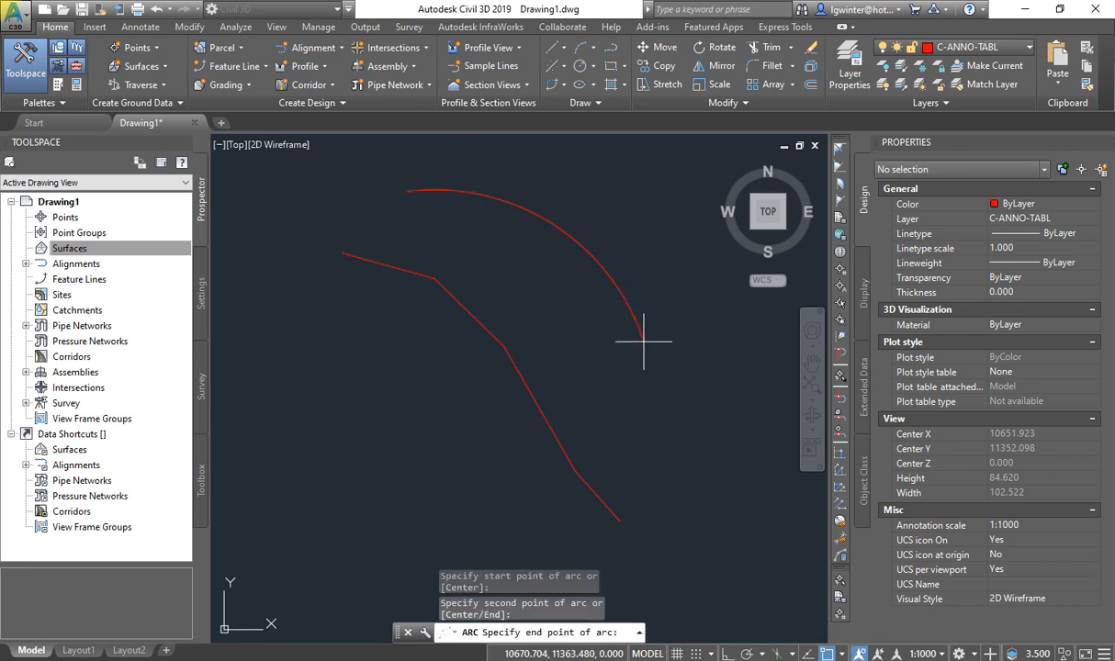
click(696, 479)
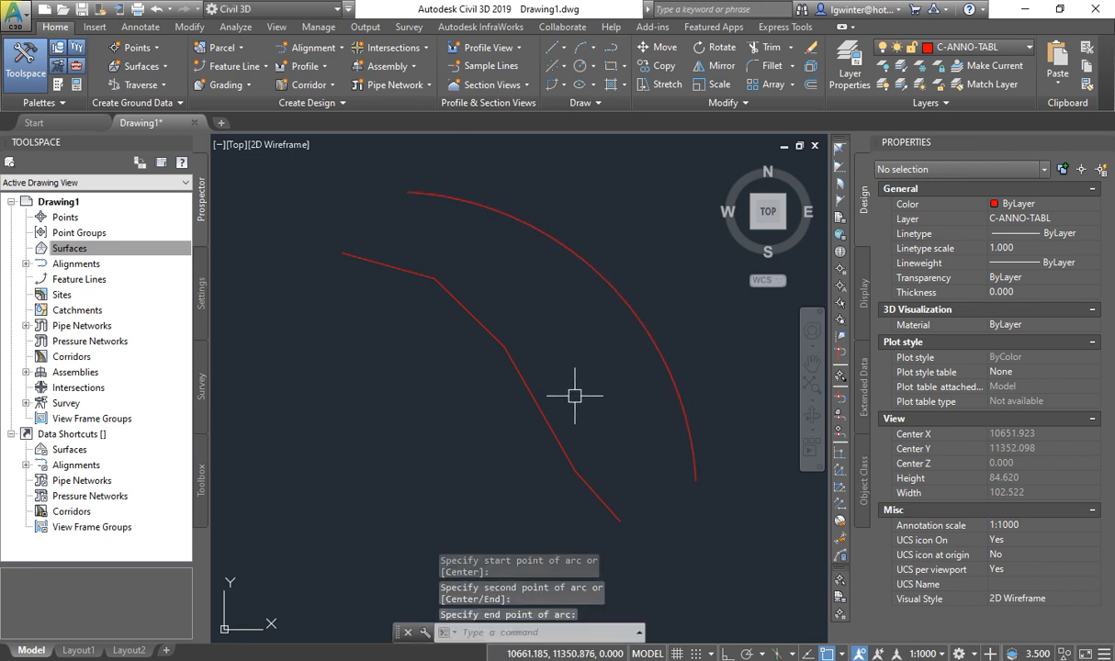
key(Escape)
Offset the arc outward twice at a spacing of 5 to make three concentric arcs.
text(o)
key(Return)
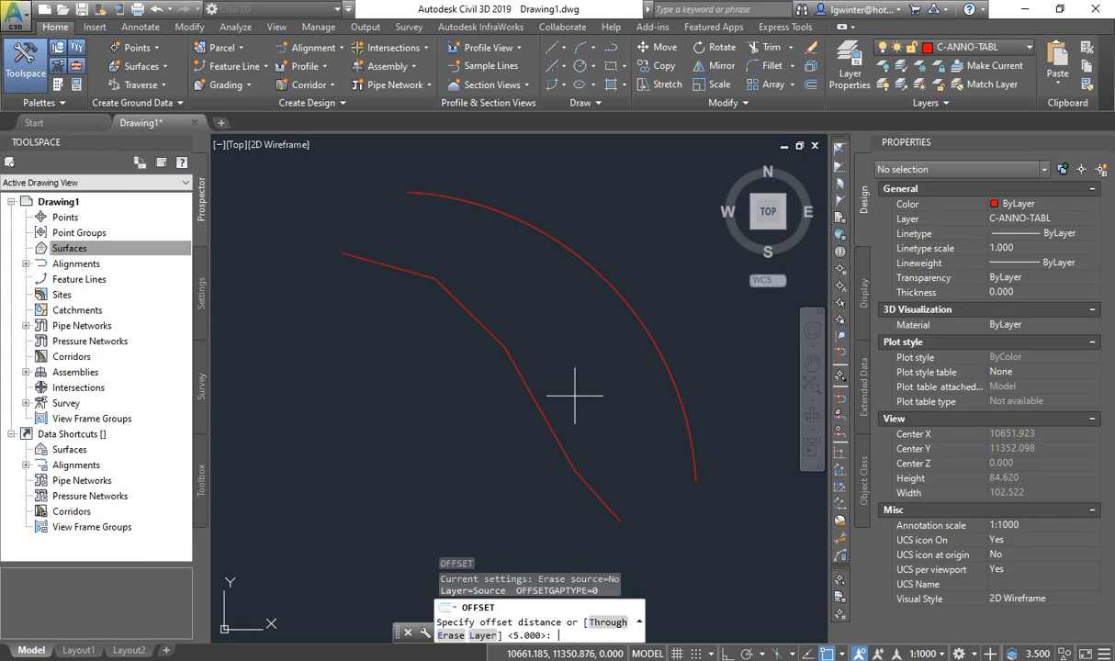
key(Return)
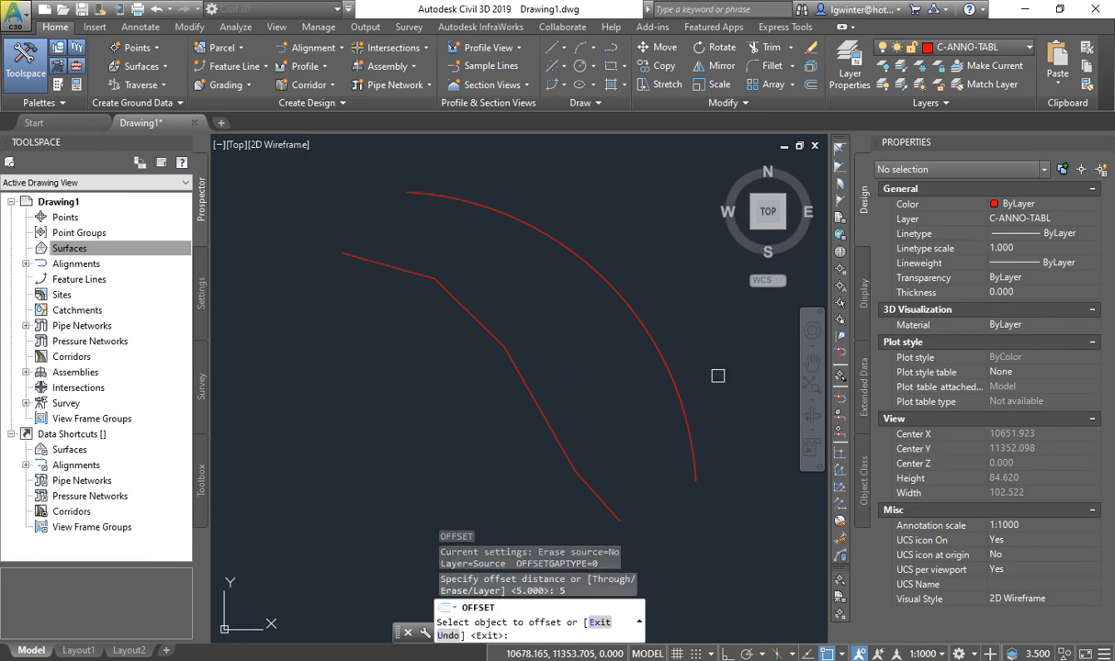
click(627, 313)
click(667, 270)
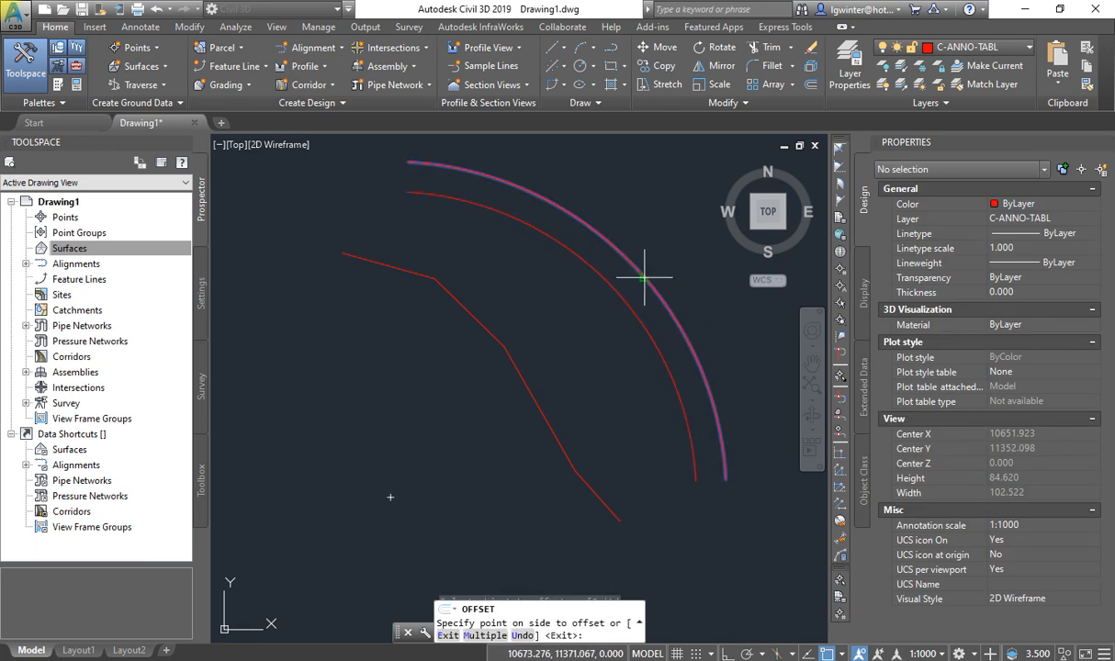
key(Escape)
Move the polyline about 7.6 units right and 5.1 units up, closer to the inner arc.
click(561, 319)
click(455, 333)
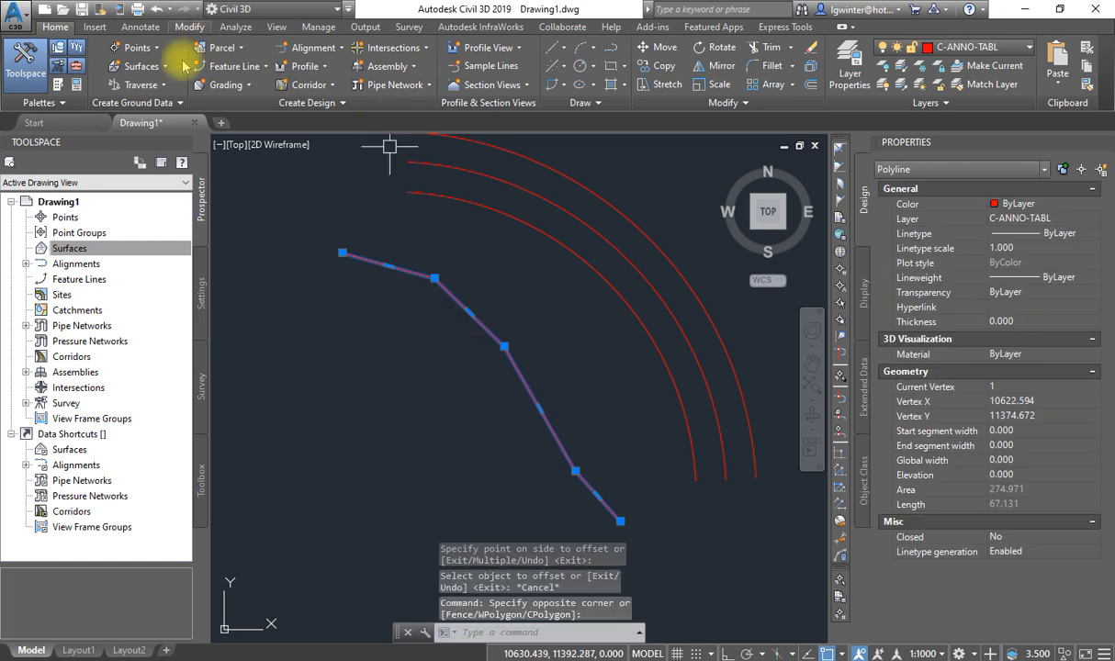
click(659, 47)
click(424, 344)
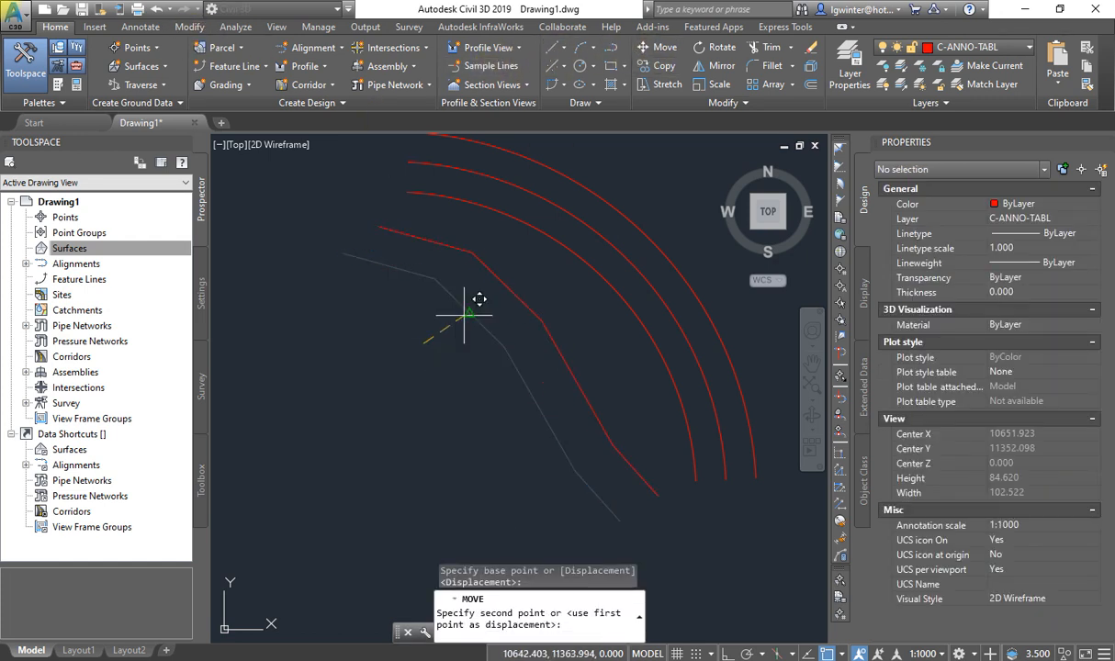
click(473, 306)
scroll(448, 276, up, 3)
scroll(383, 357, down, 2)
scroll(439, 314, down, 2)
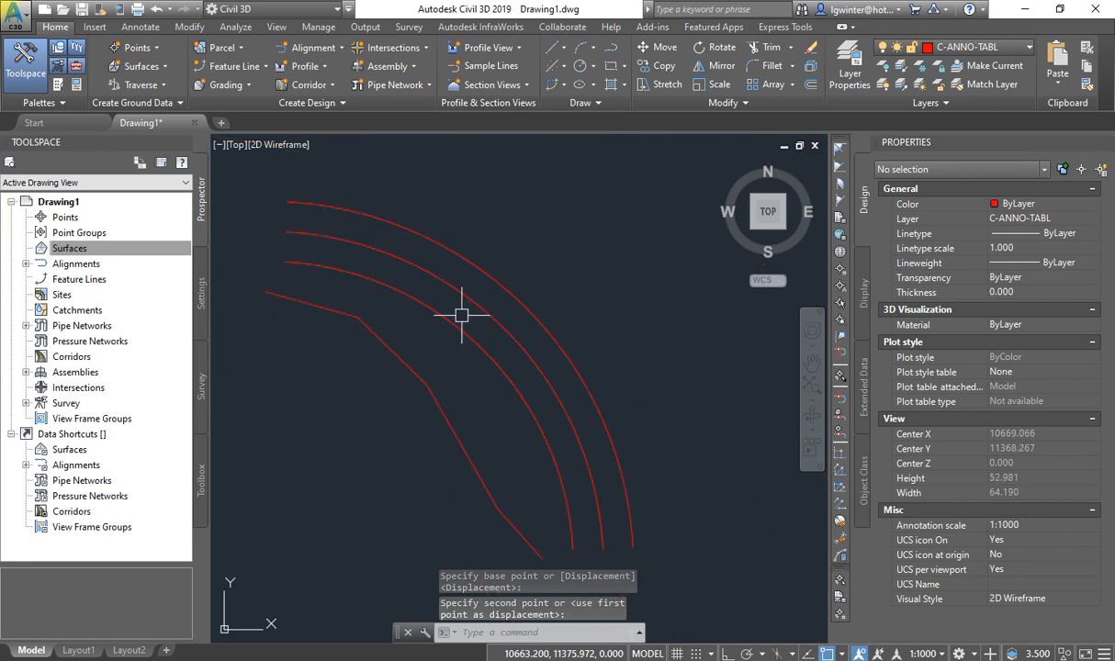
Compare the geometry properties of the polyline and the inner arc to see which elevation setting each one offers.
click(423, 381)
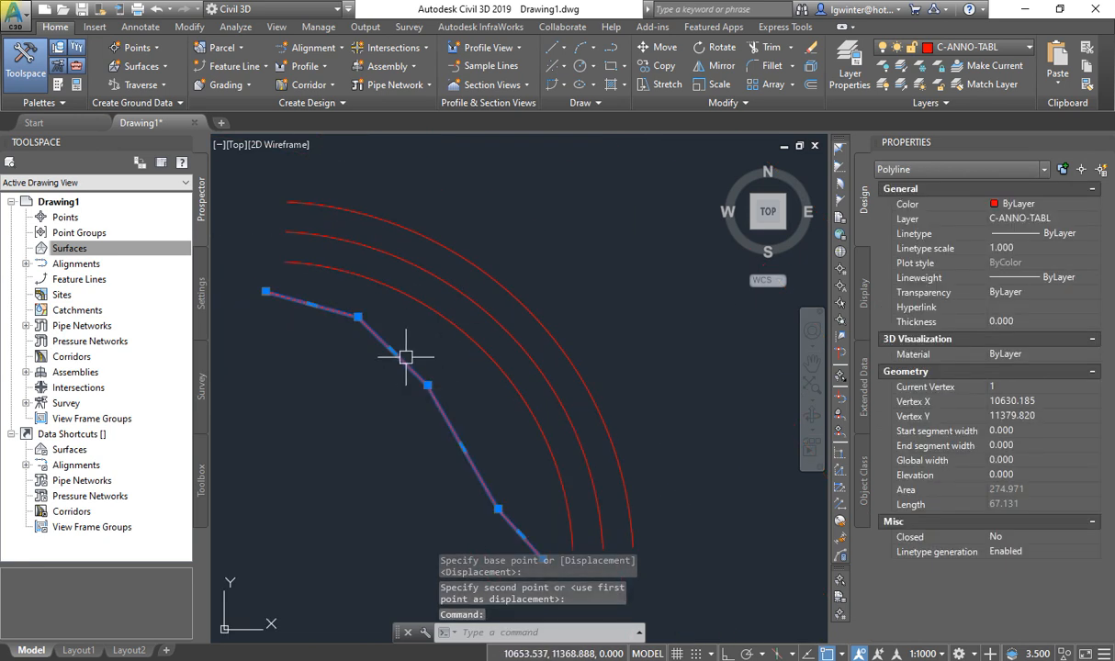
key(Escape)
click(493, 356)
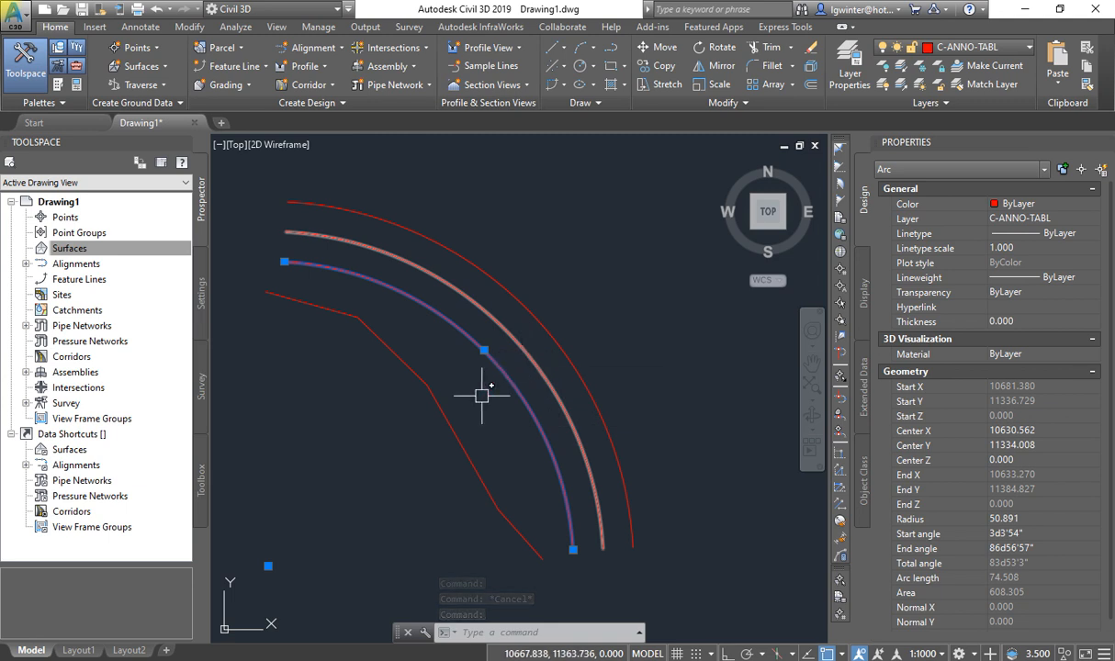
key(Escape)
click(453, 432)
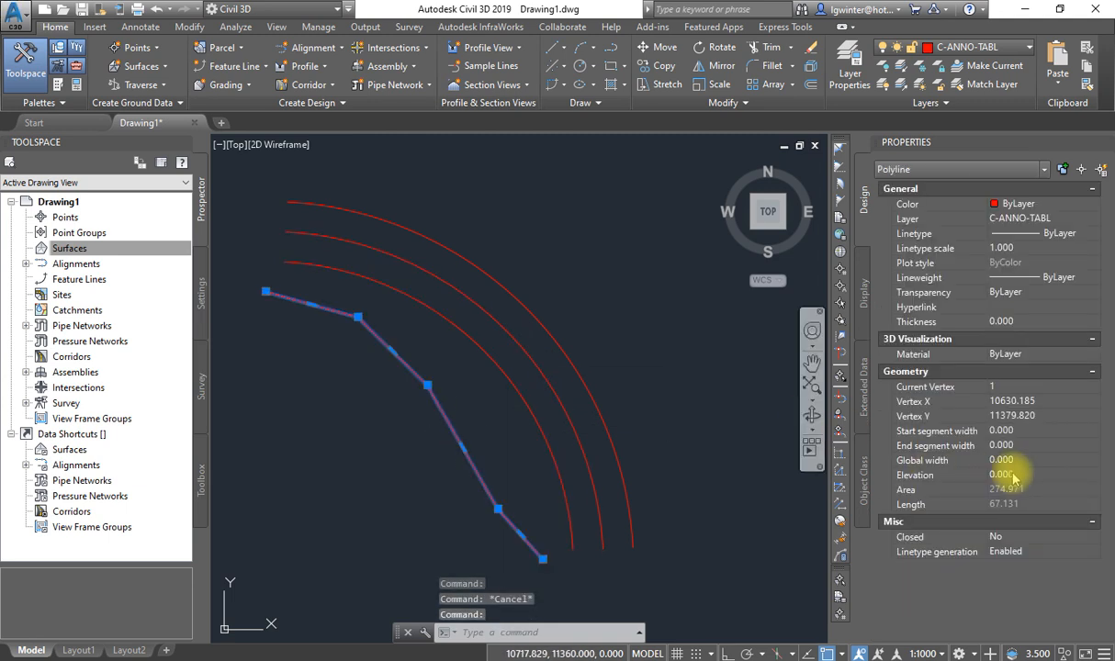
key(Escape)
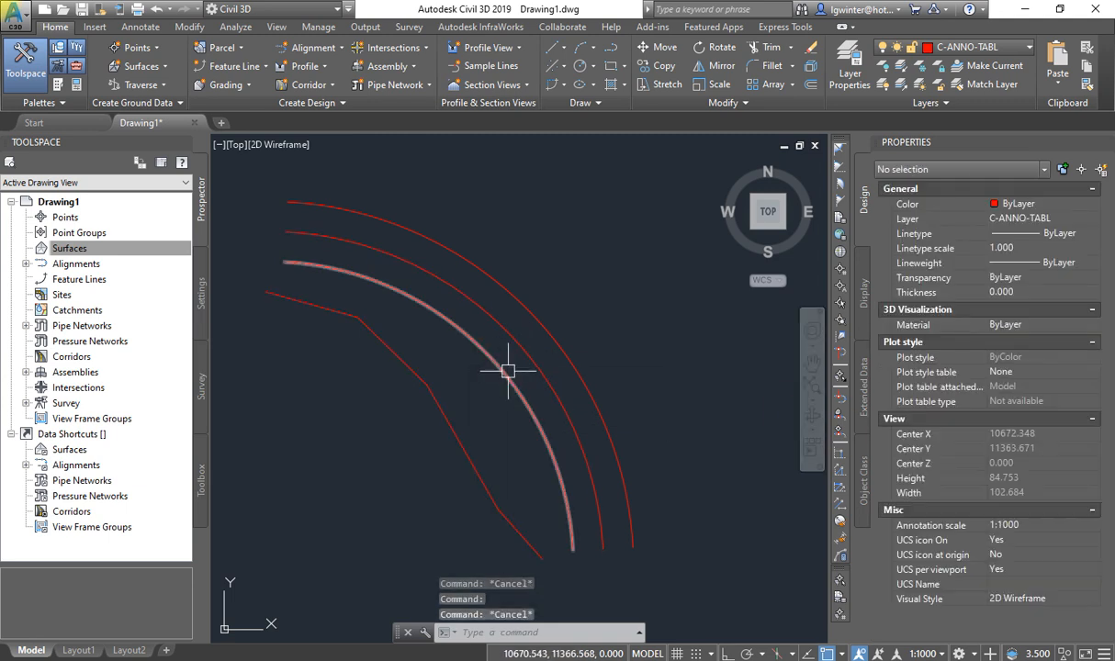
Set the inner arc's Center Z to 5.
click(508, 372)
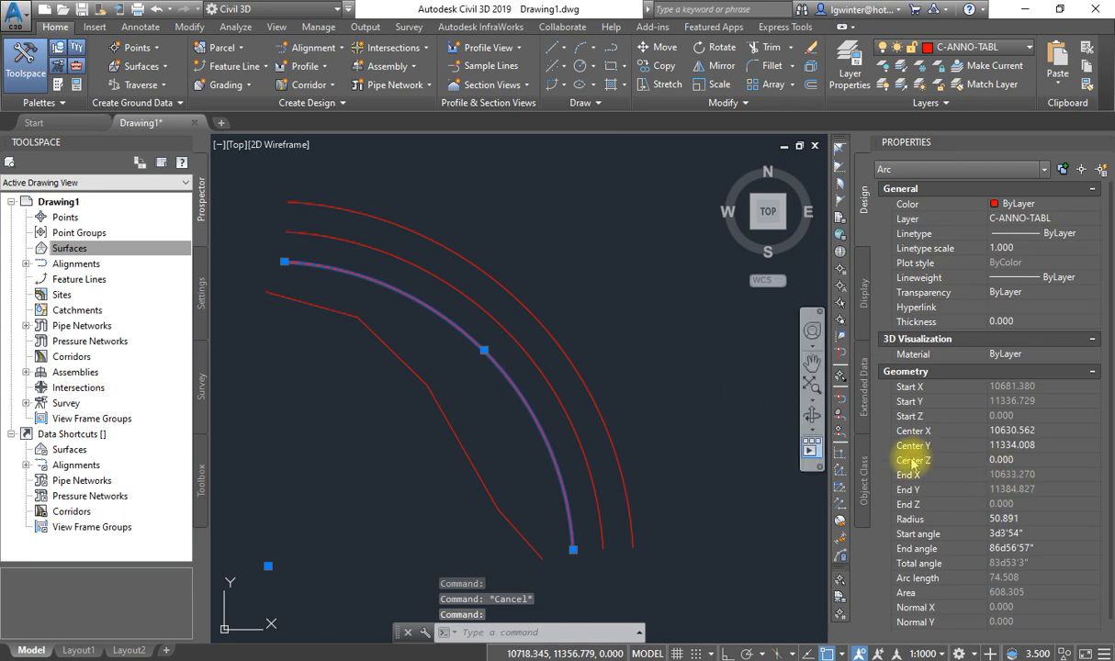
click(1024, 461)
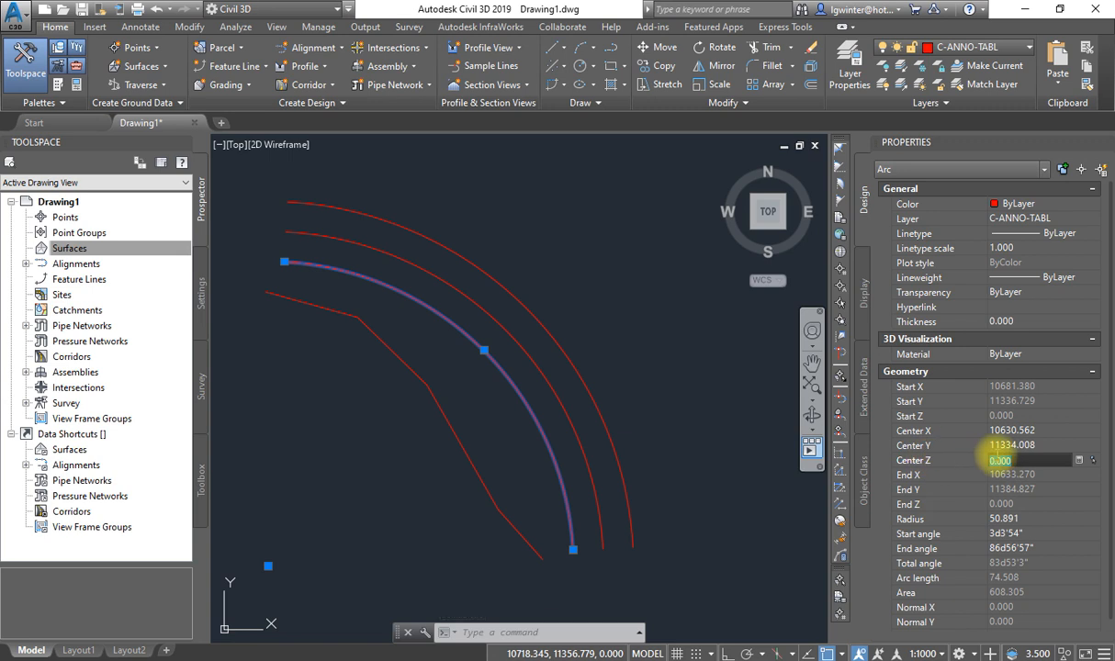
text(5)
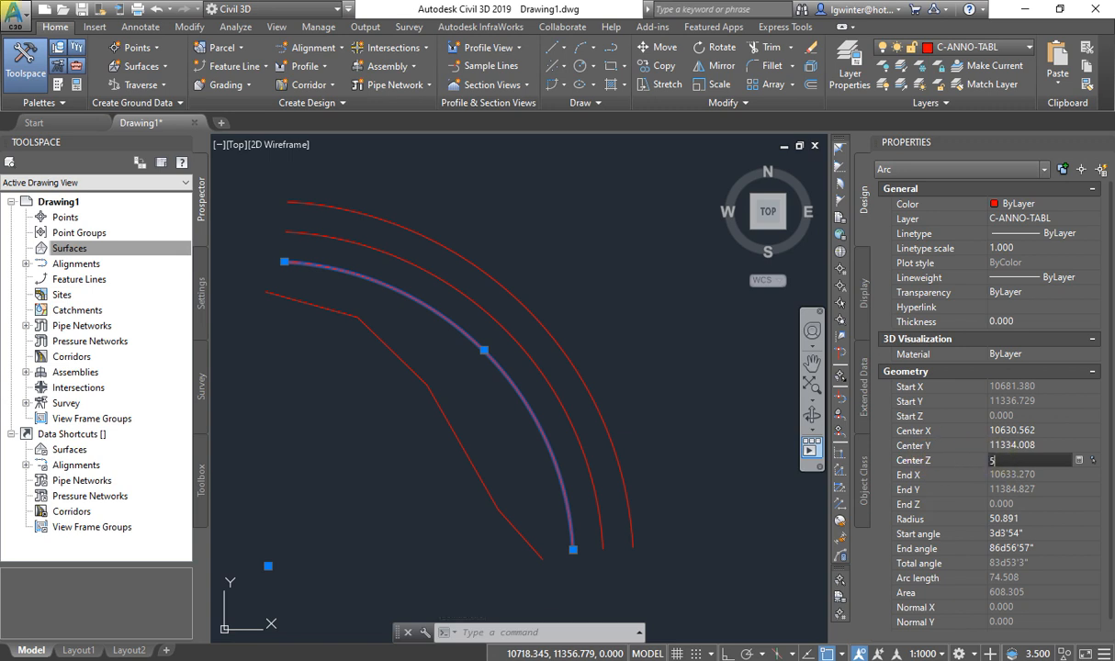
key(Return)
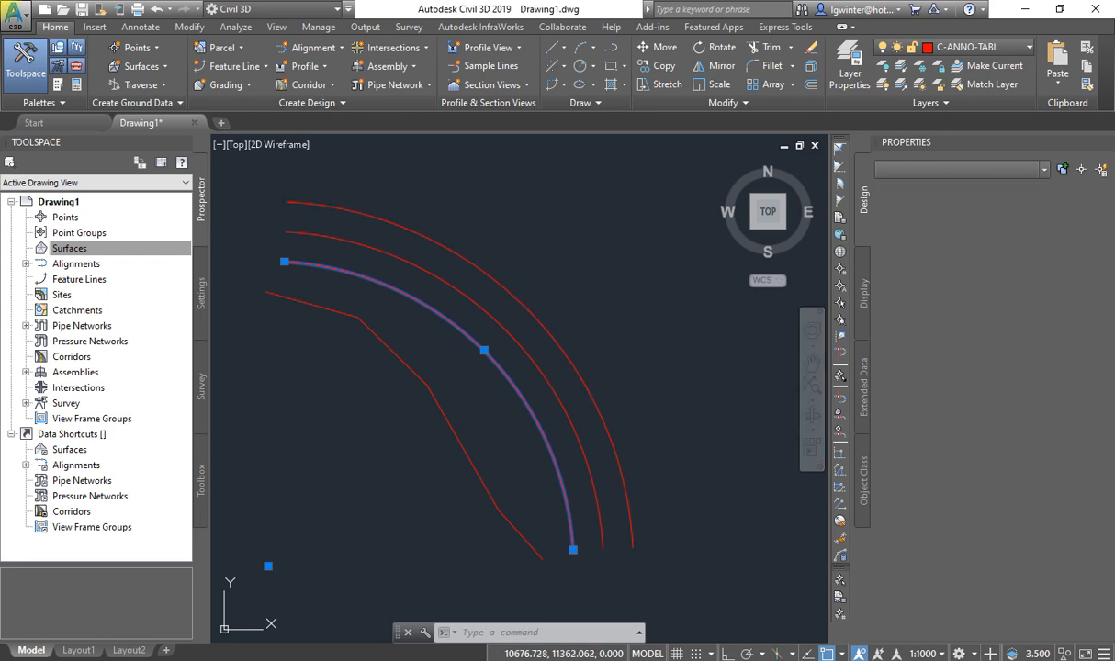
key(Escape)
Set the middle arc's Center Z to 10.
click(556, 392)
click(1028, 459)
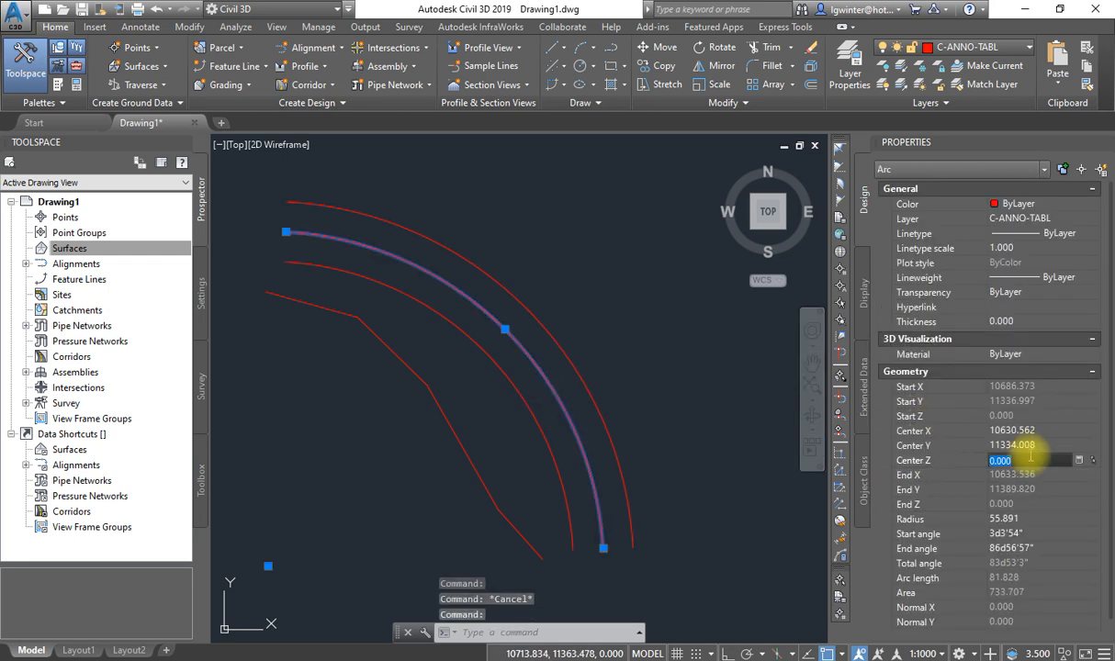
text(5)
key(Return)
key(Escape)
Set the outer arc's Center Z to 15.
click(582, 376)
click(987, 460)
text(15)
key(Return)
key(Escape)
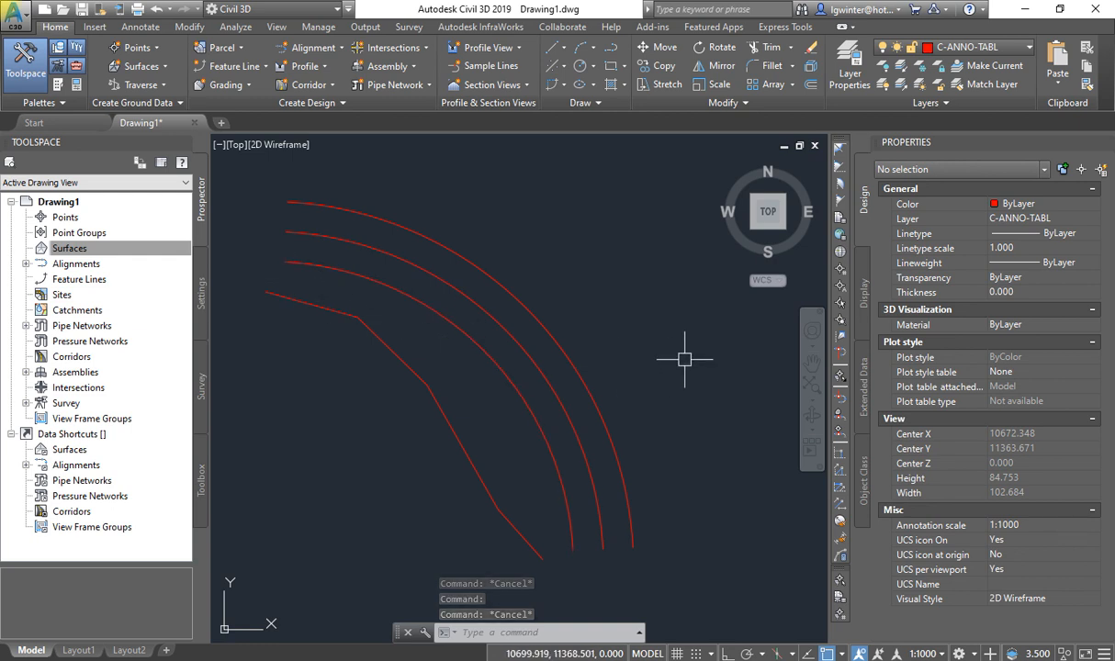
Convert all three arcs to polylines with PEDIT, using its Multiple option.
text(pe)
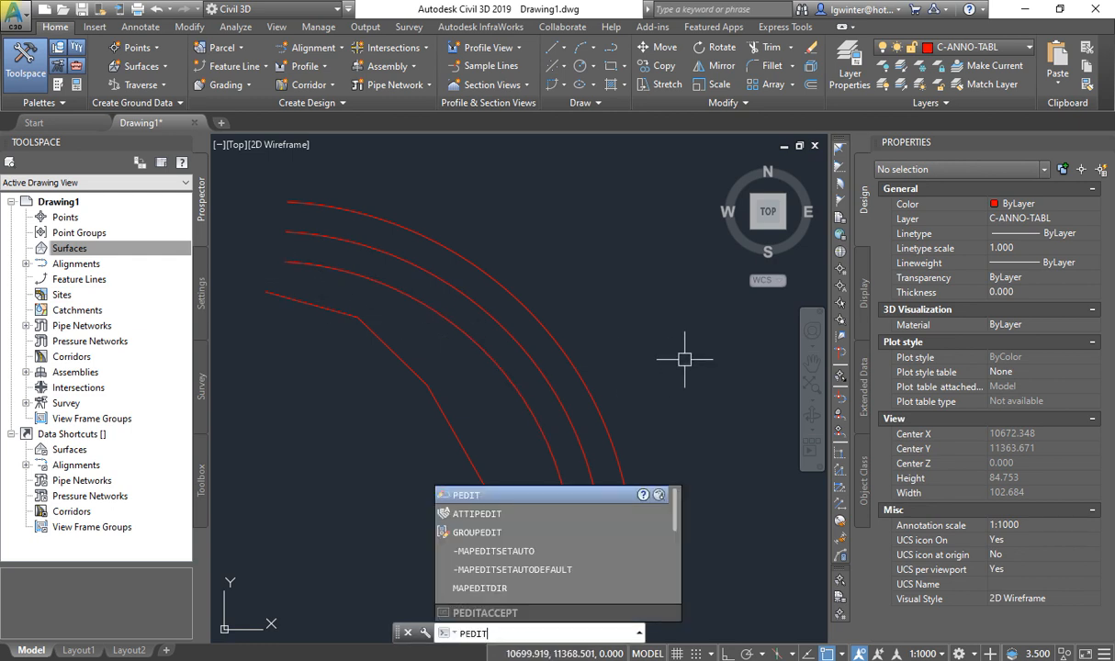
key(Return)
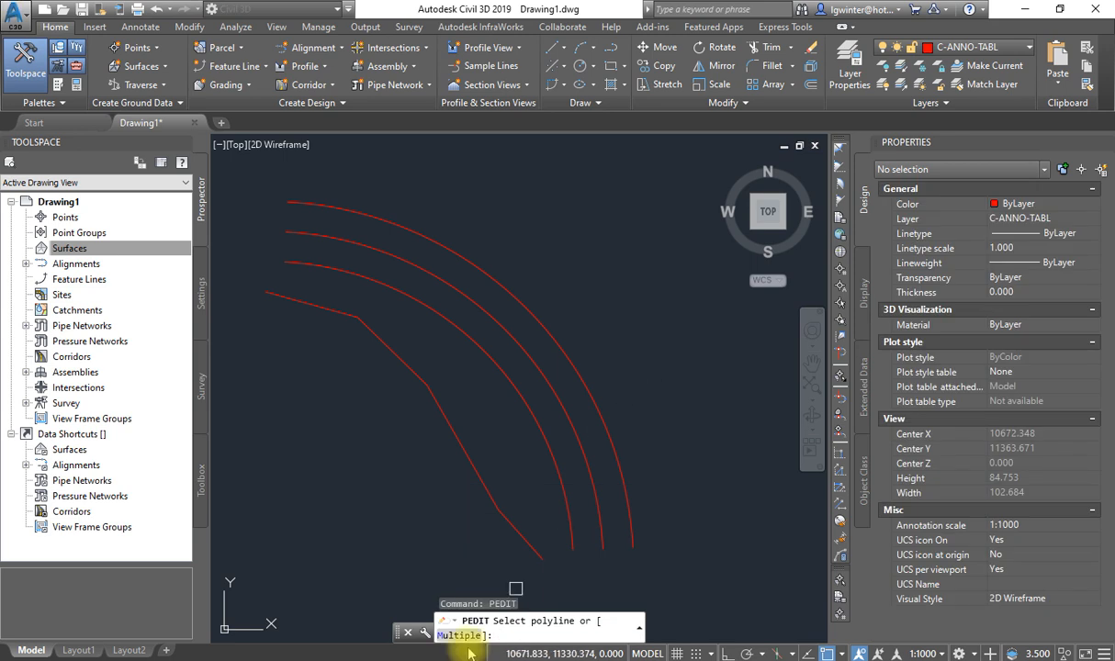
click(460, 635)
click(648, 441)
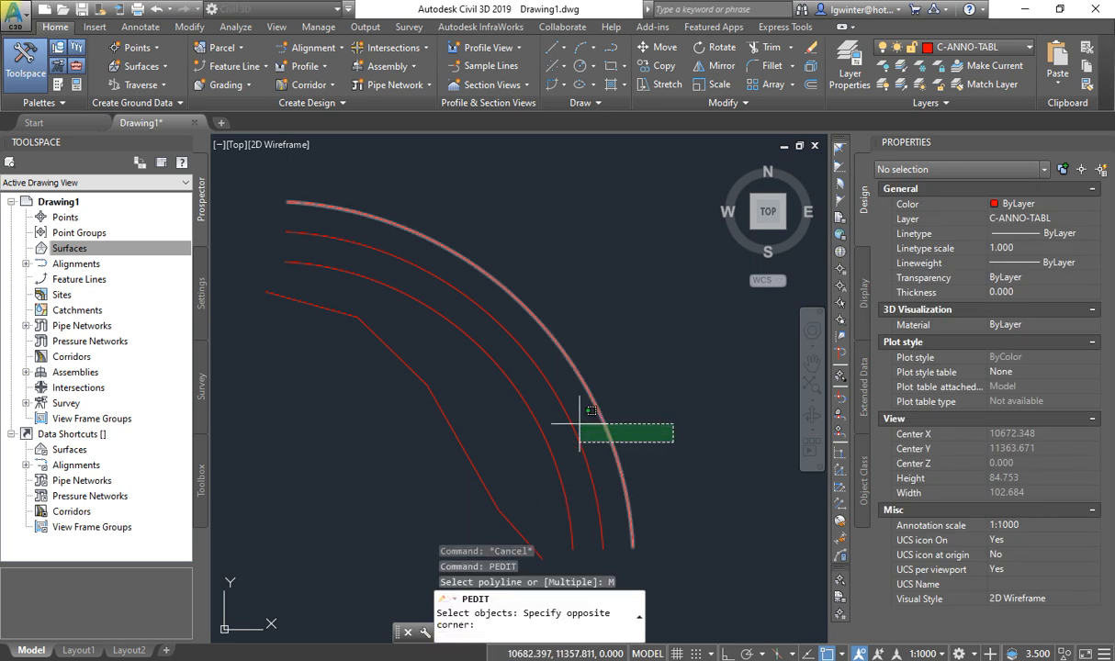
click(511, 387)
key(Return)
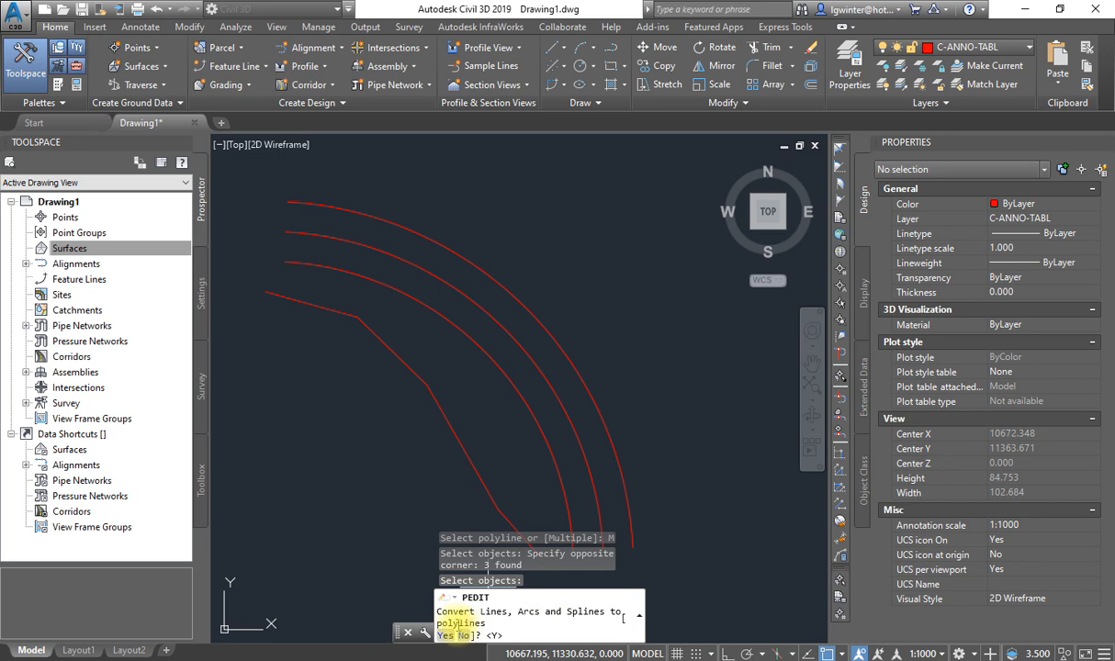
click(444, 635)
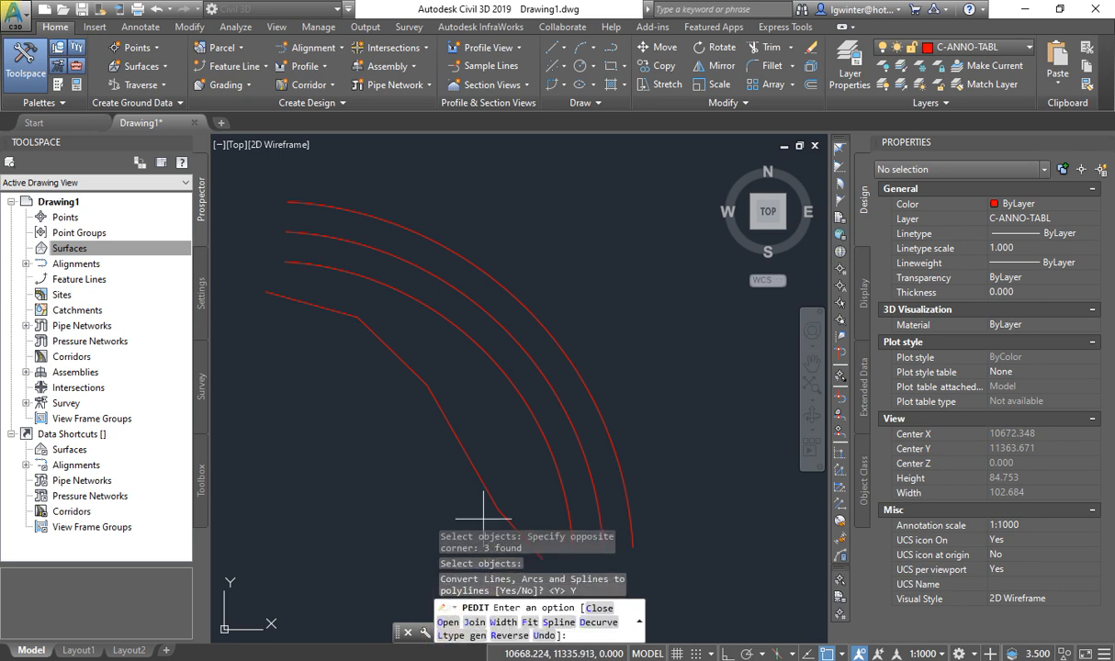
key(Return)
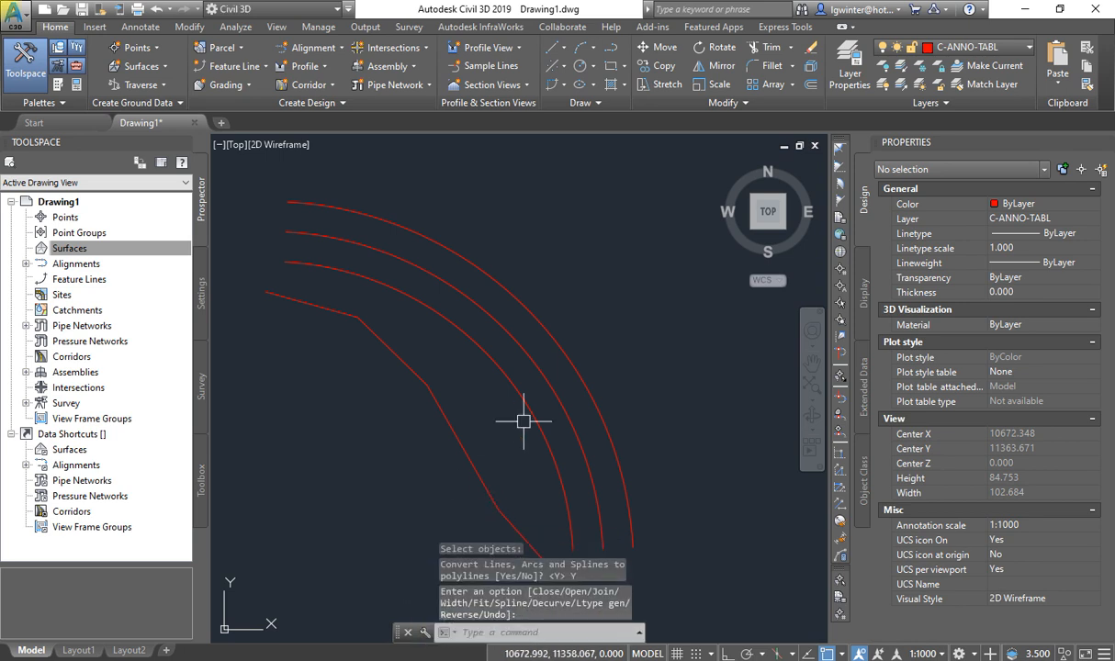
Check the Elevation property of the converted inner and middle polylines.
click(501, 378)
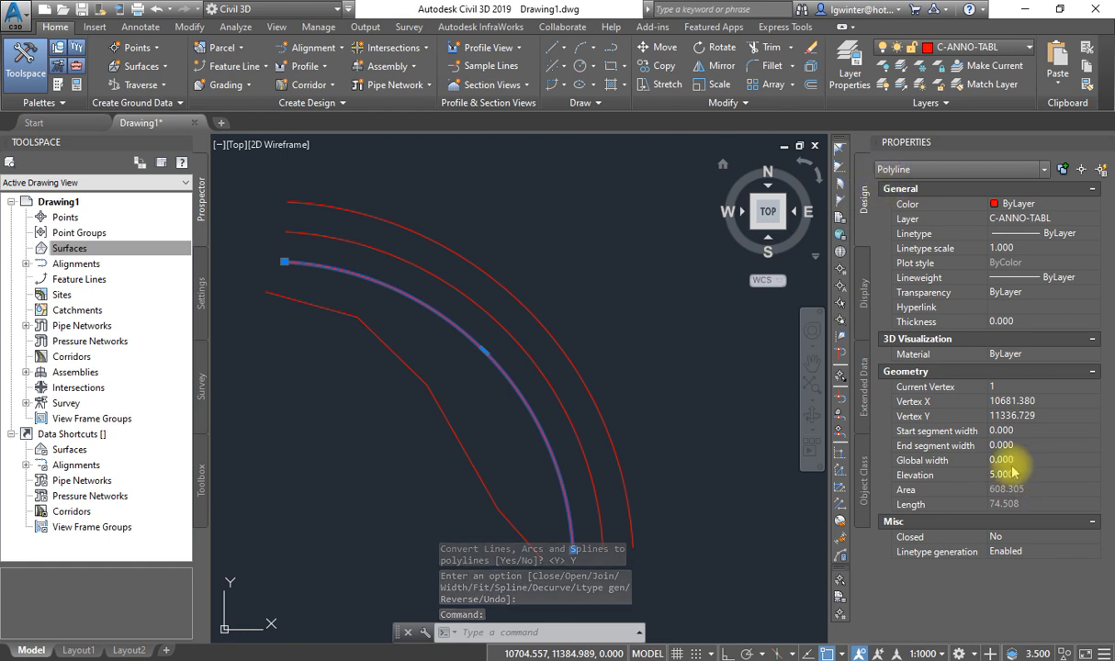
key(Escape)
click(571, 443)
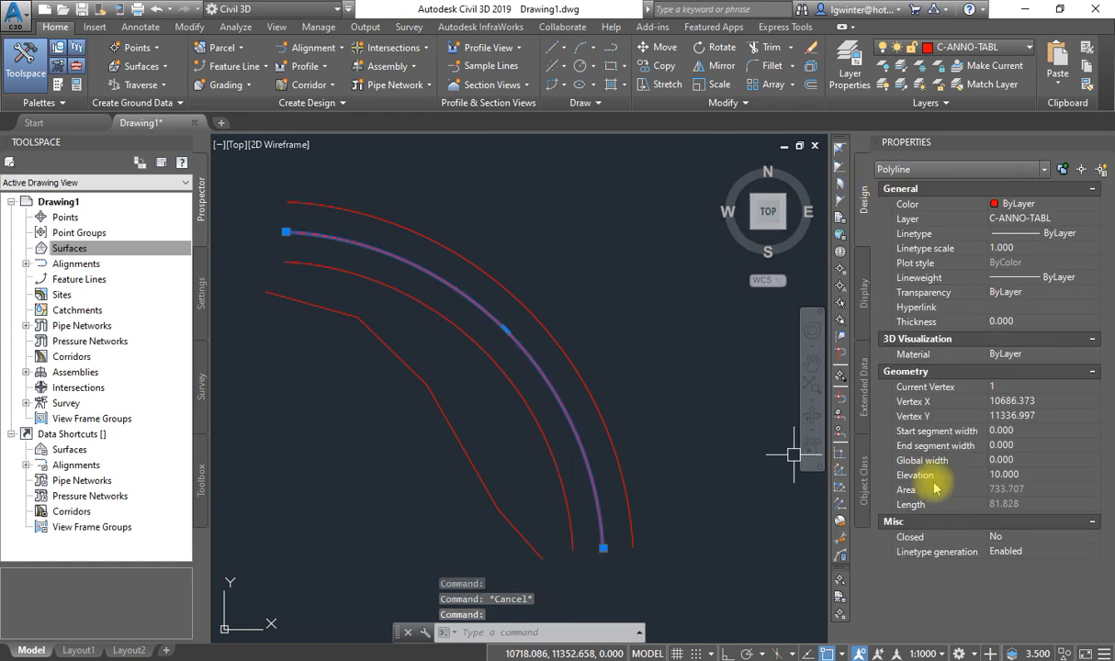
key(Escape)
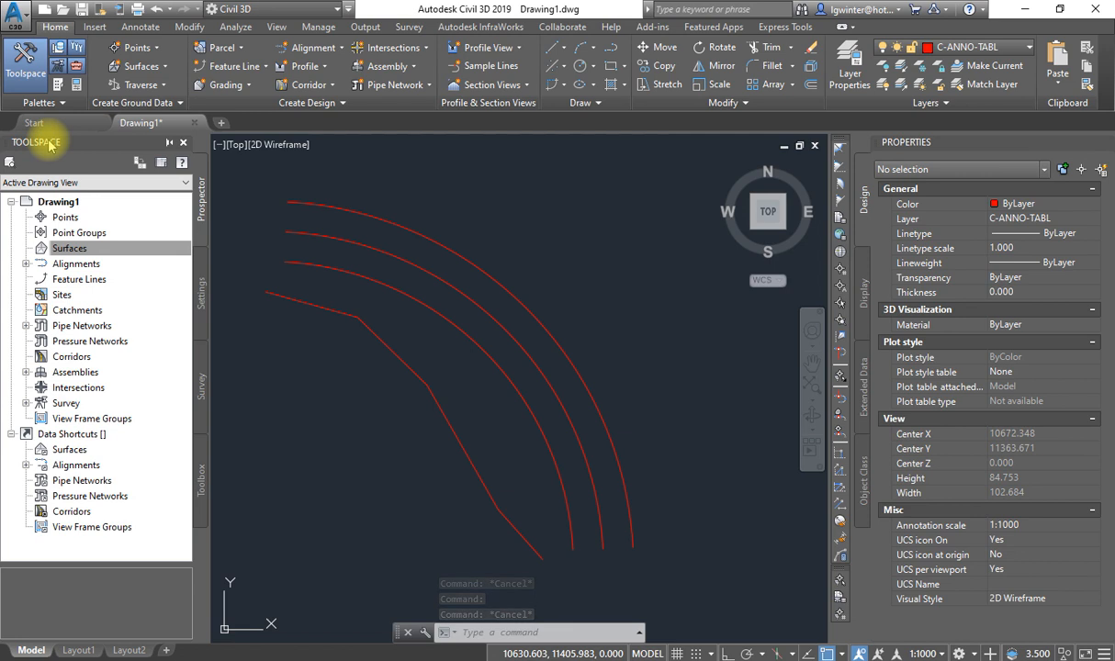
Create a TIN surface named TOPOGRAFIA on layer C-TOPO with the Contours 2m and 10m (Background) style.
click(81, 248)
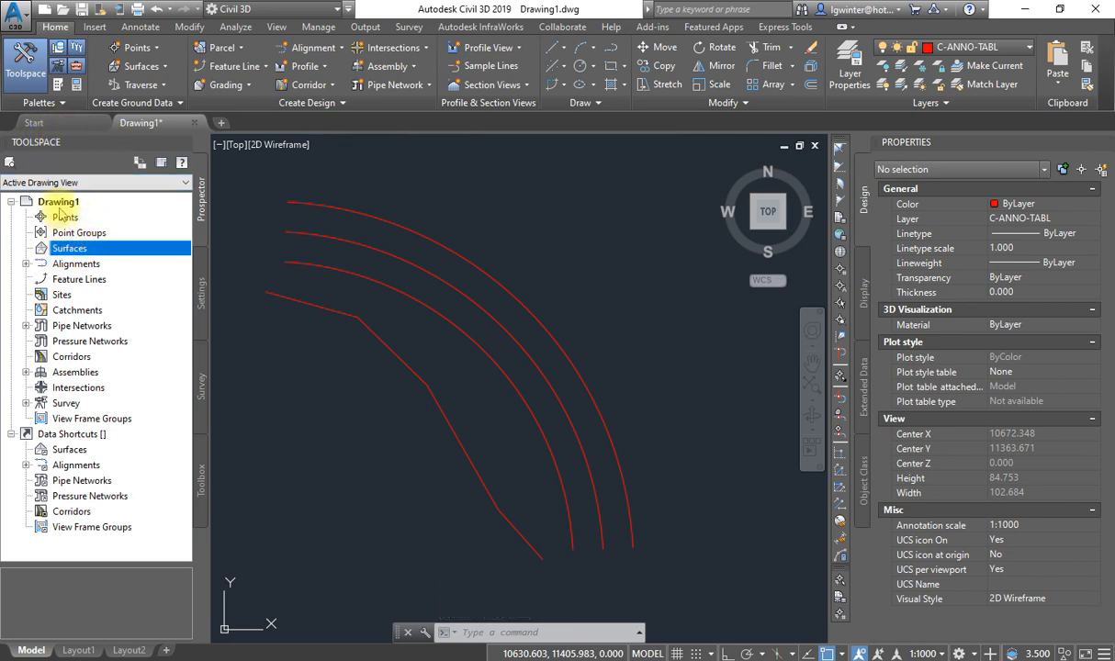
click(66, 218)
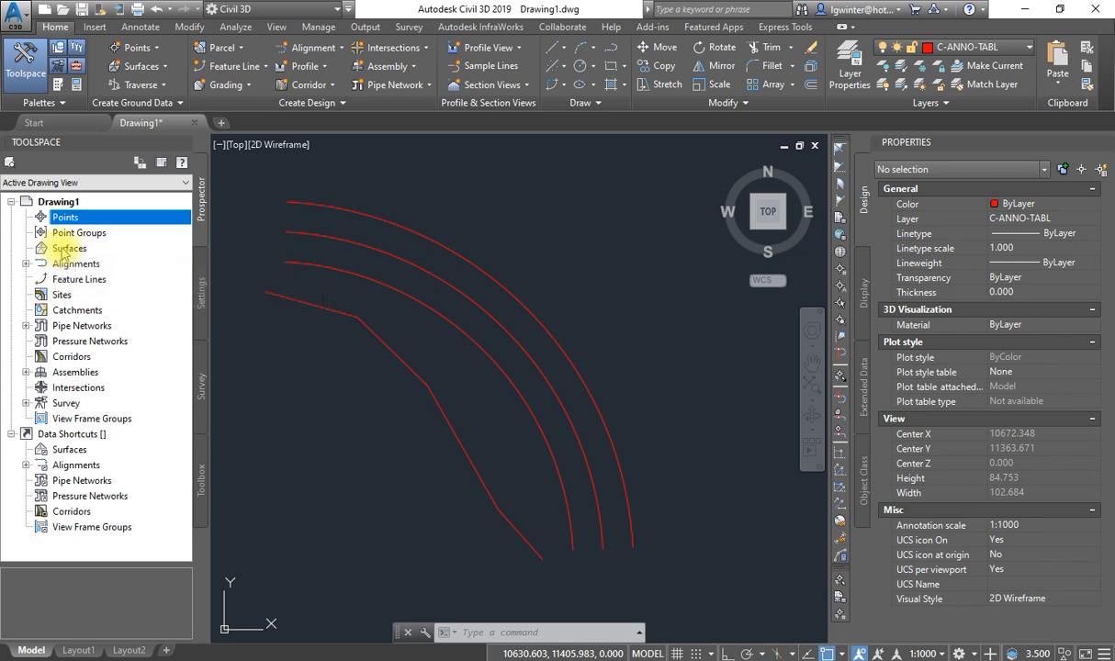
click(58, 251)
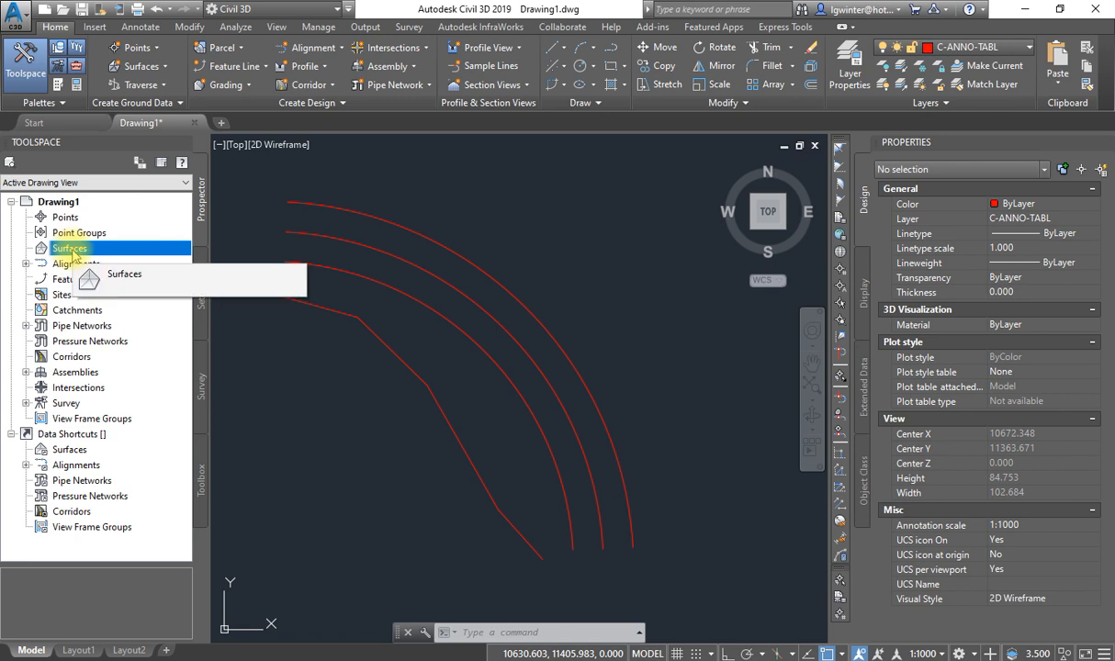
right_click(70, 254)
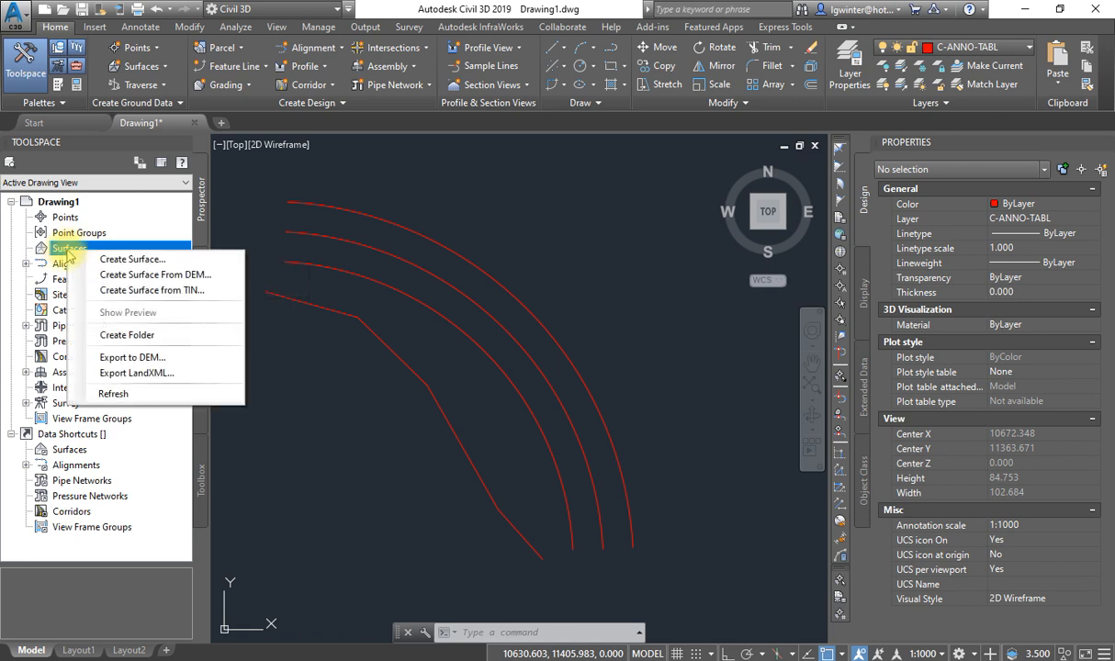
click(129, 260)
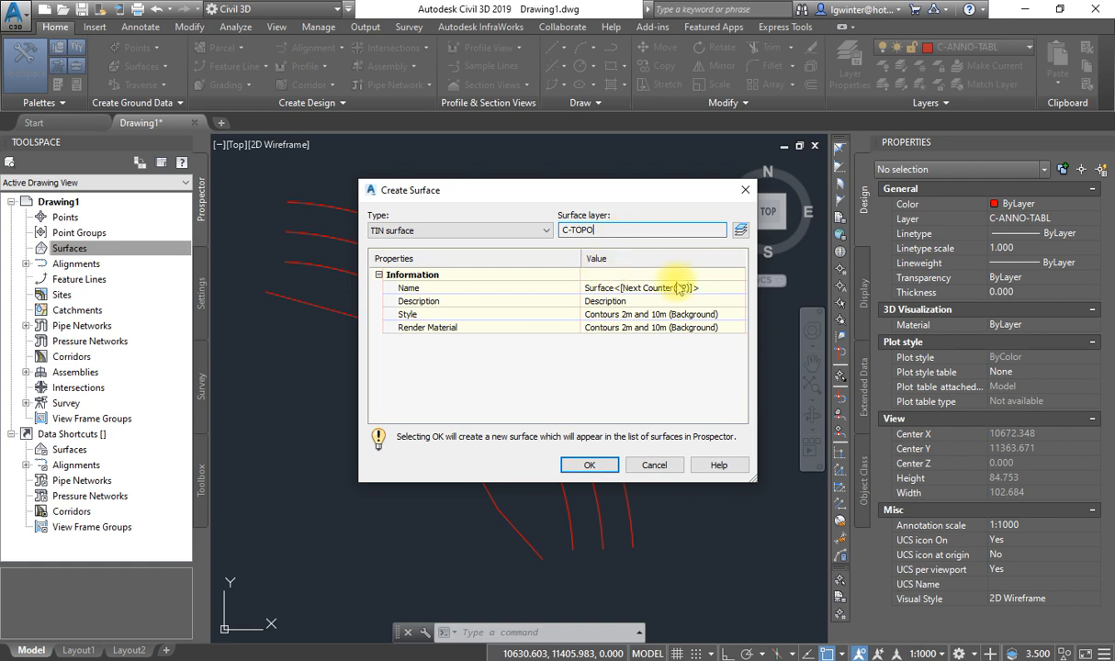
click(718, 288)
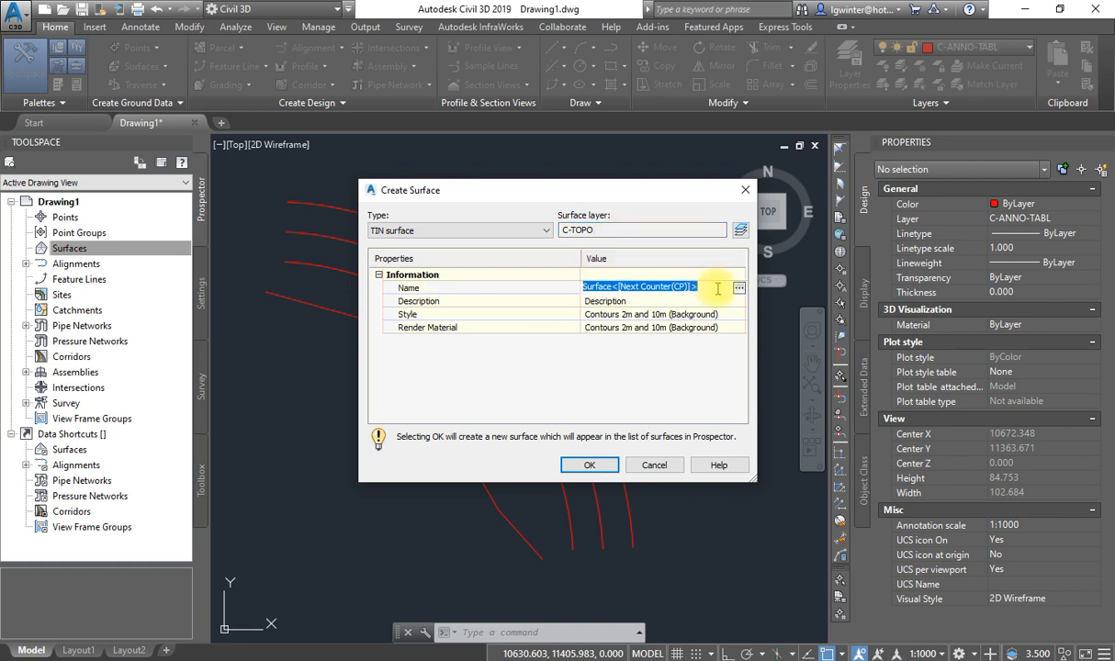
text(TOPOGRAFI)
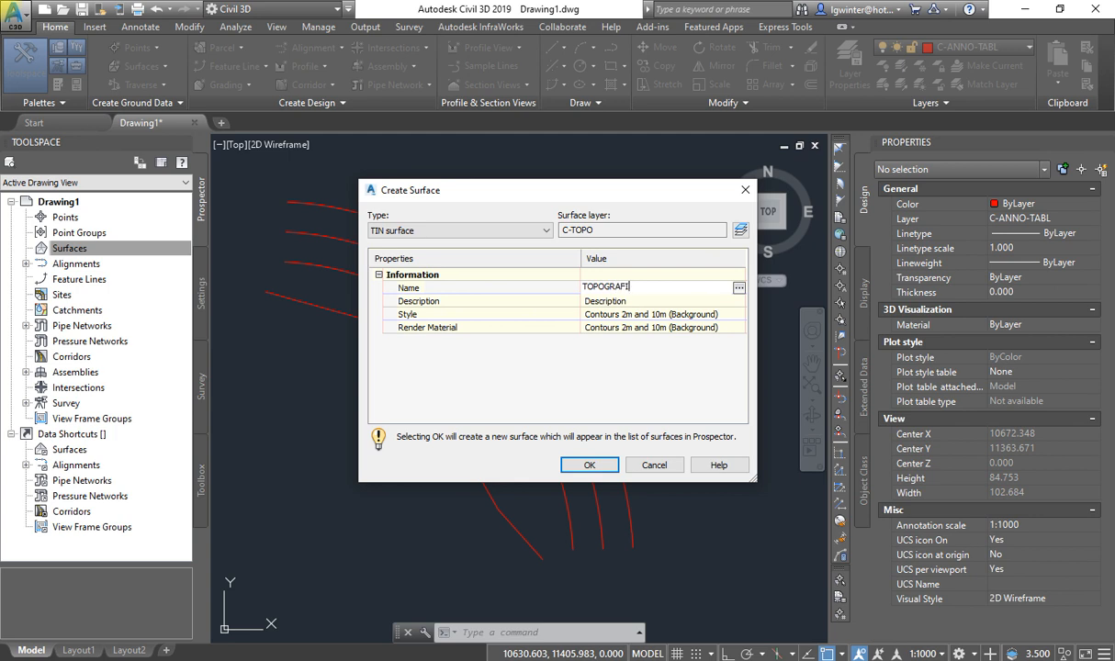
click(586, 465)
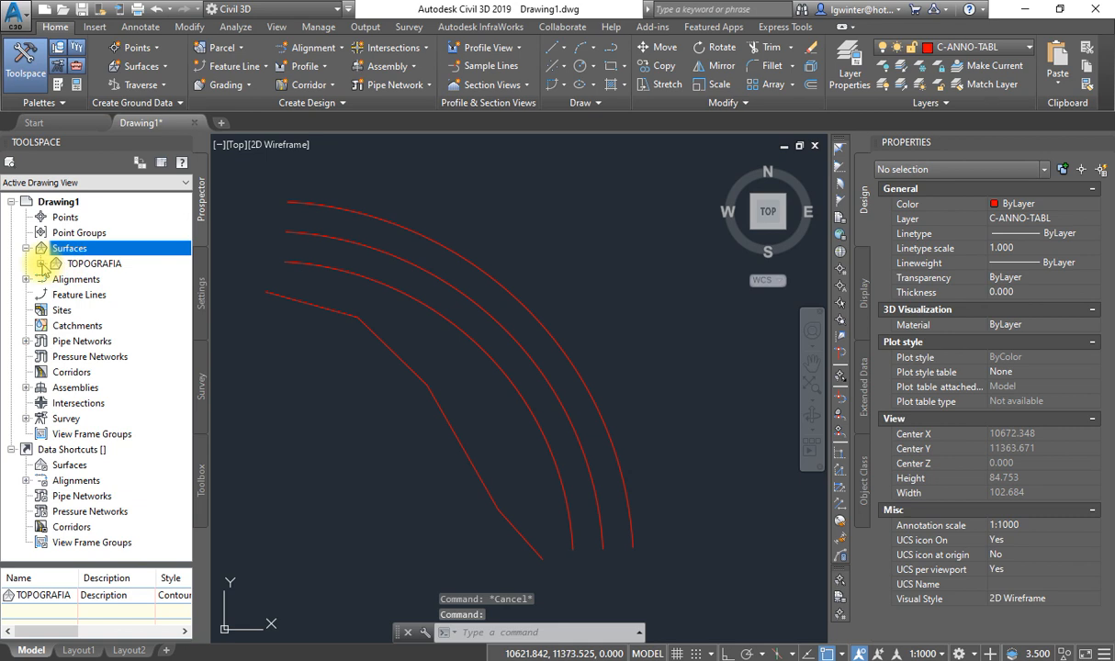
Expand the TOPOGRAFIA surface and its Definition in the Prospector tree.
click(41, 265)
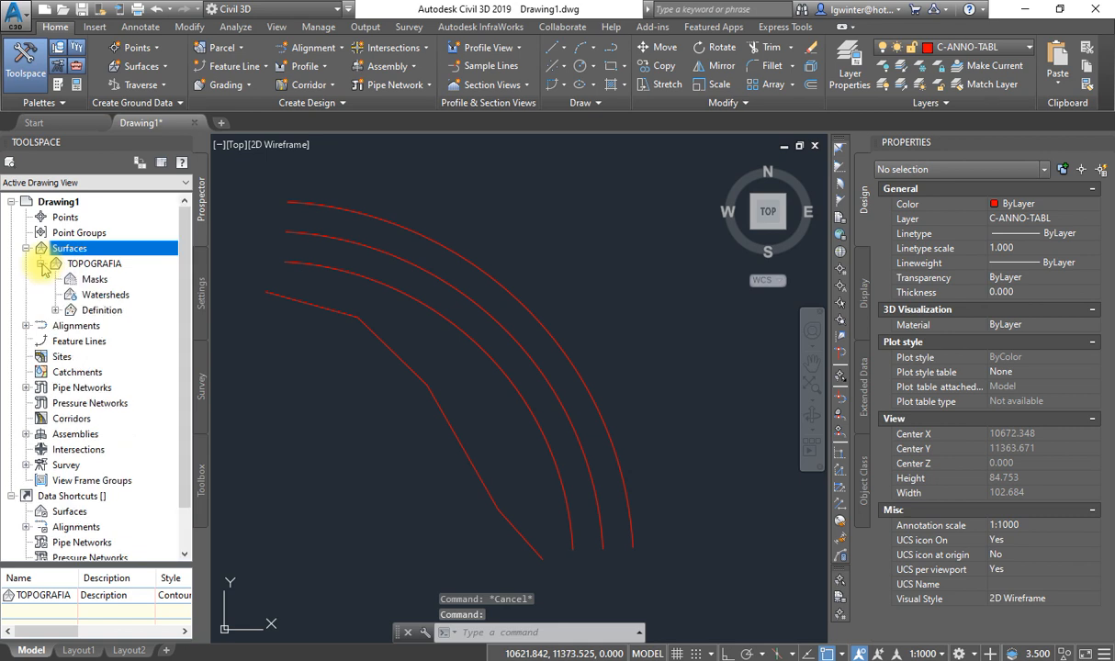
click(56, 310)
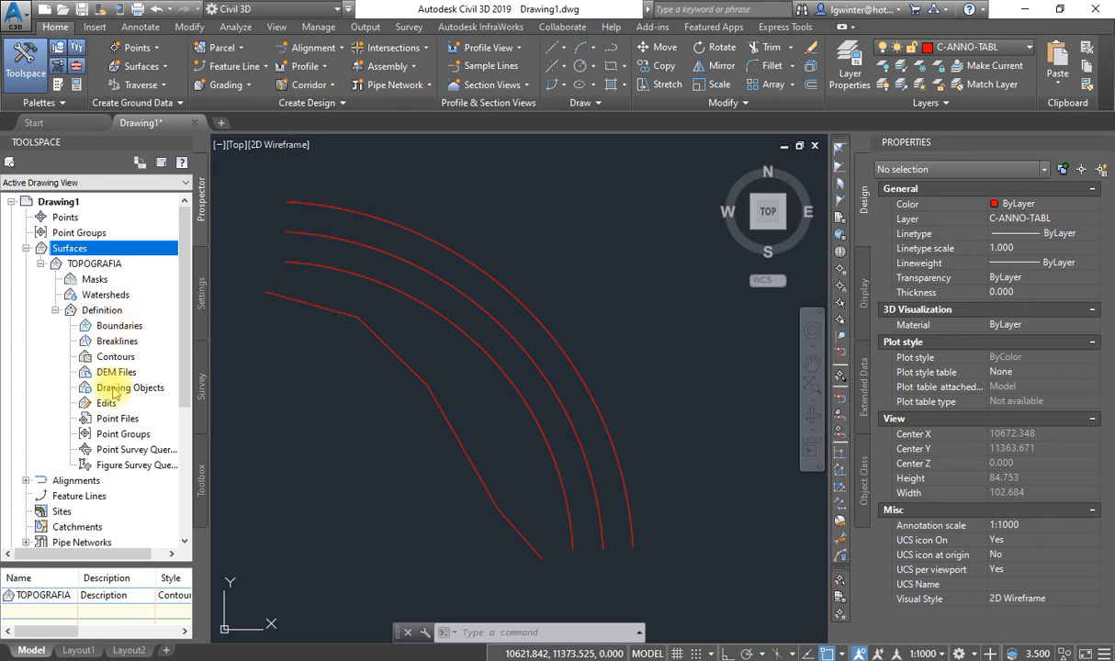
drag(114, 400, 147, 446)
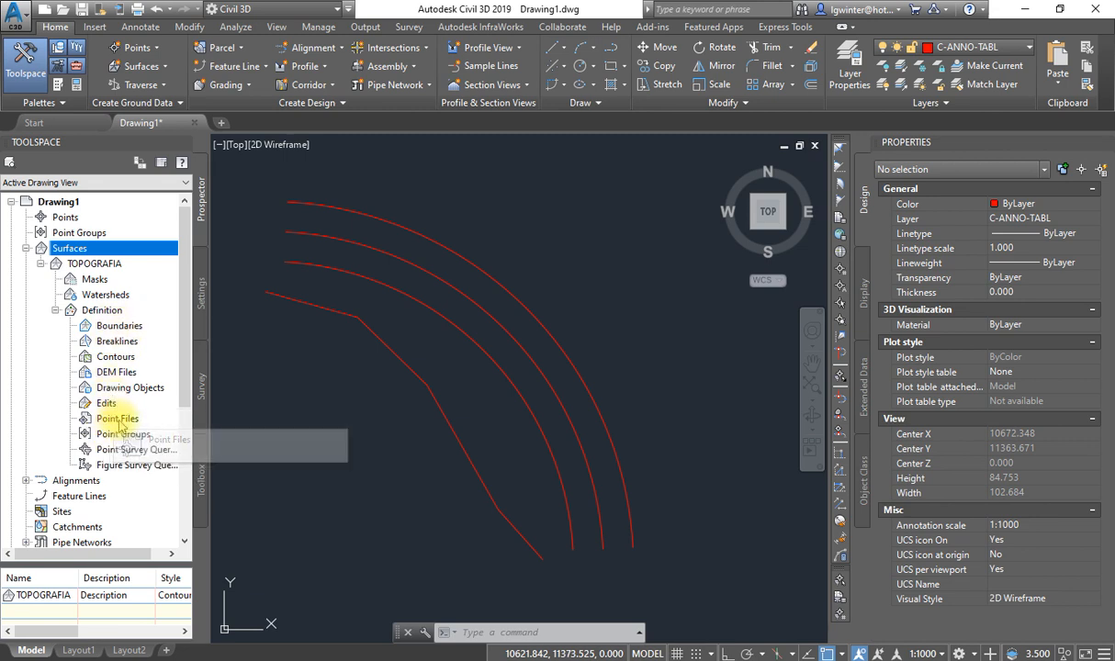
Try adding all four polylines to the surface as contour data described as CURVAS, and undo the addition.
click(115, 358)
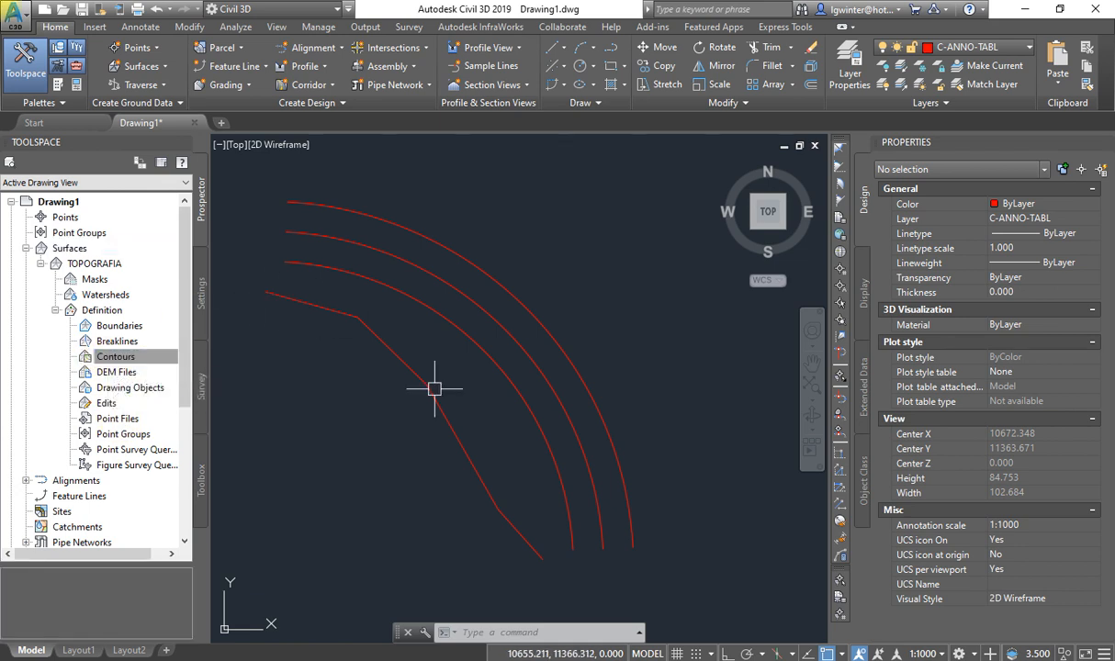
right_click(116, 361)
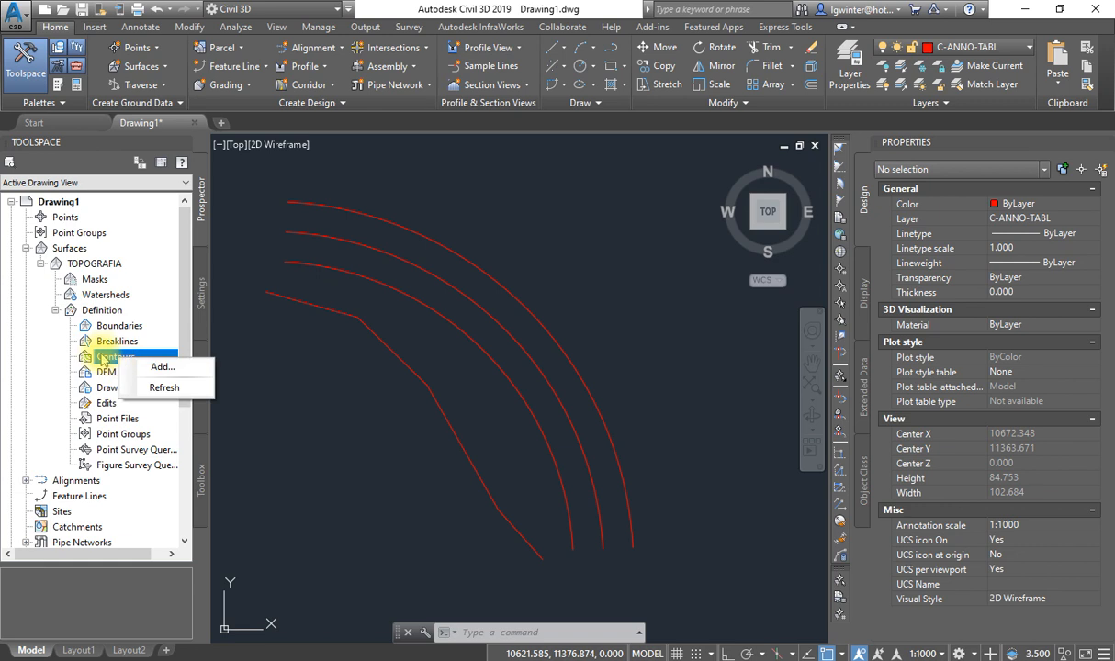
click(161, 367)
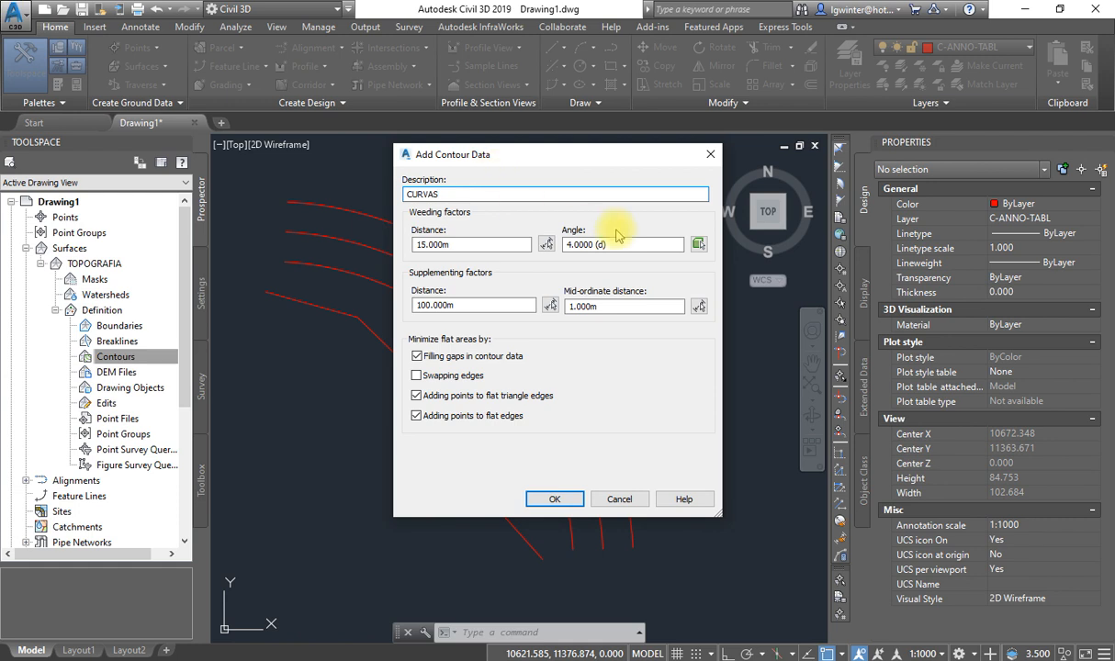
click(555, 500)
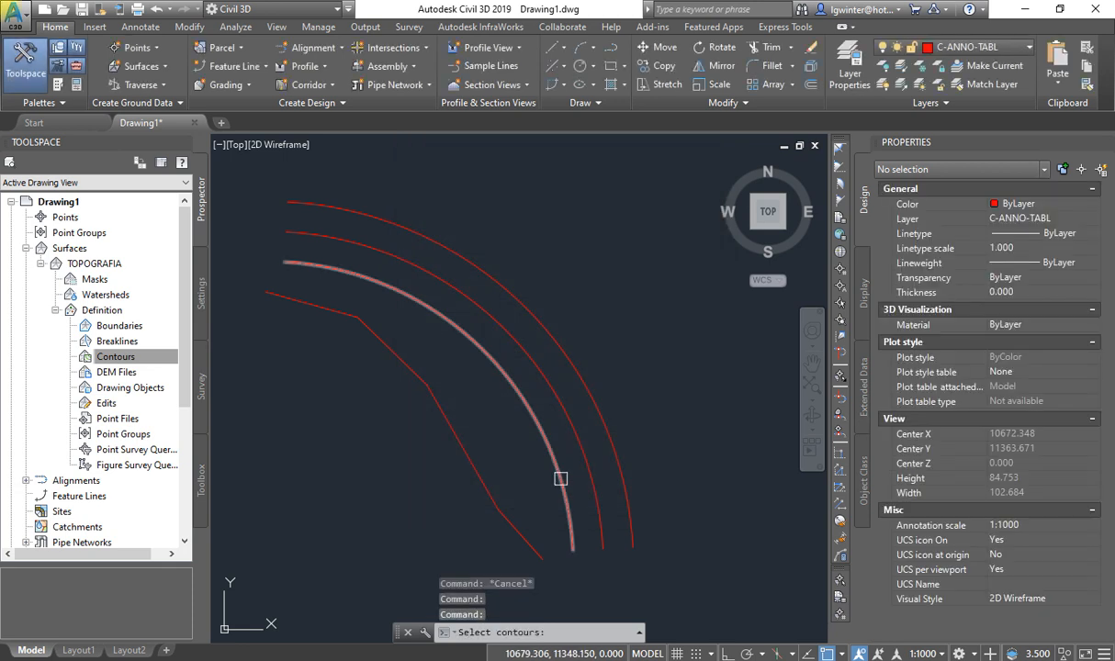
click(684, 519)
click(342, 271)
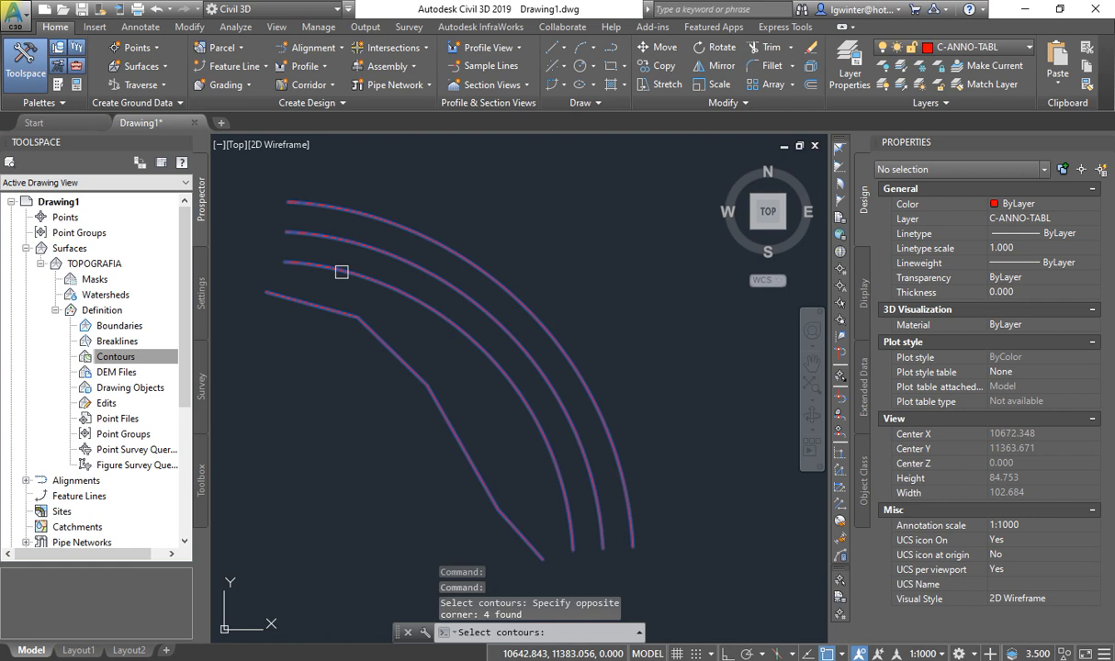
key(Return)
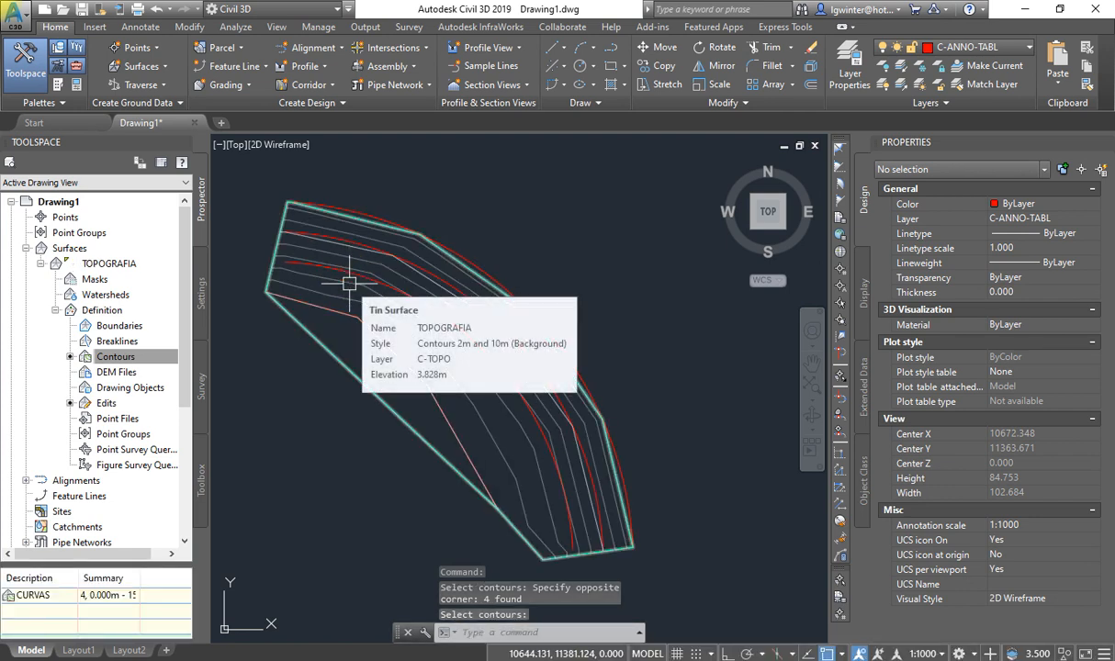
key(ctrl+z)
Add all four polylines to the TOPOGRAFIA surface as contour data with the description CURVAS and the default weeding and supplementing factors.
click(131, 356)
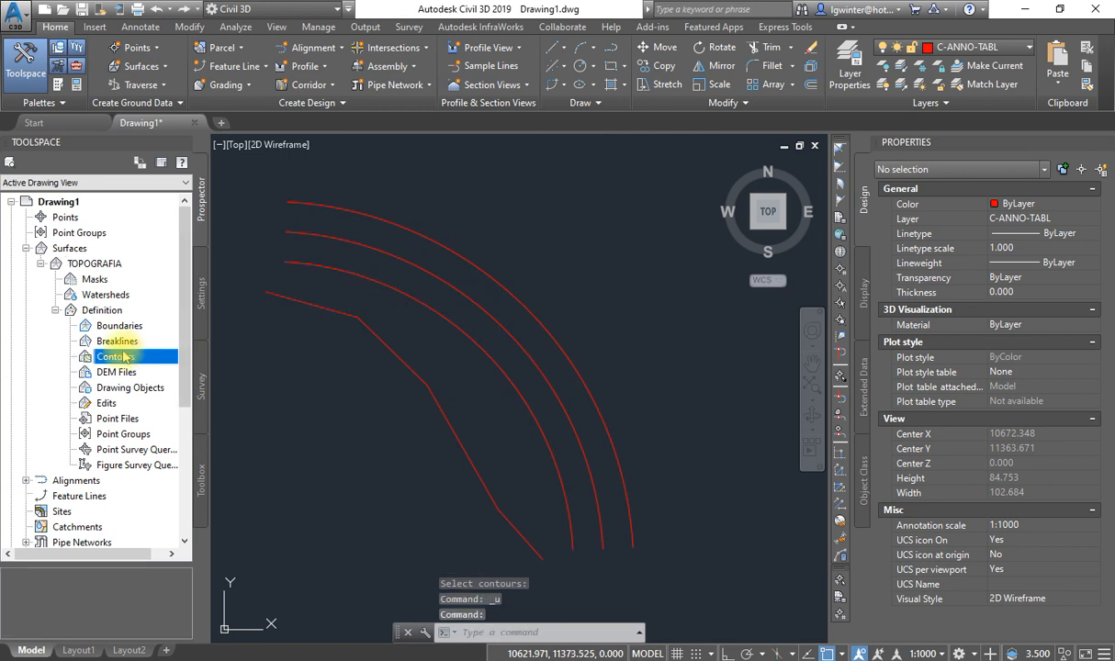
right_click(128, 364)
click(167, 371)
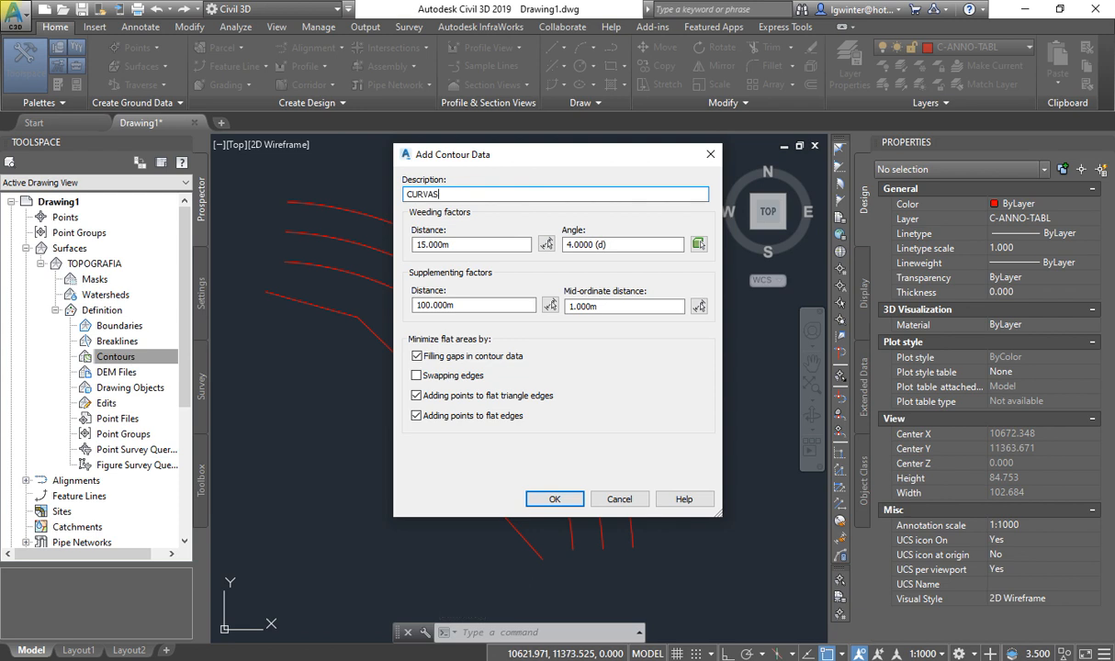
text(CURVAS)
key(Return)
click(628, 520)
click(510, 453)
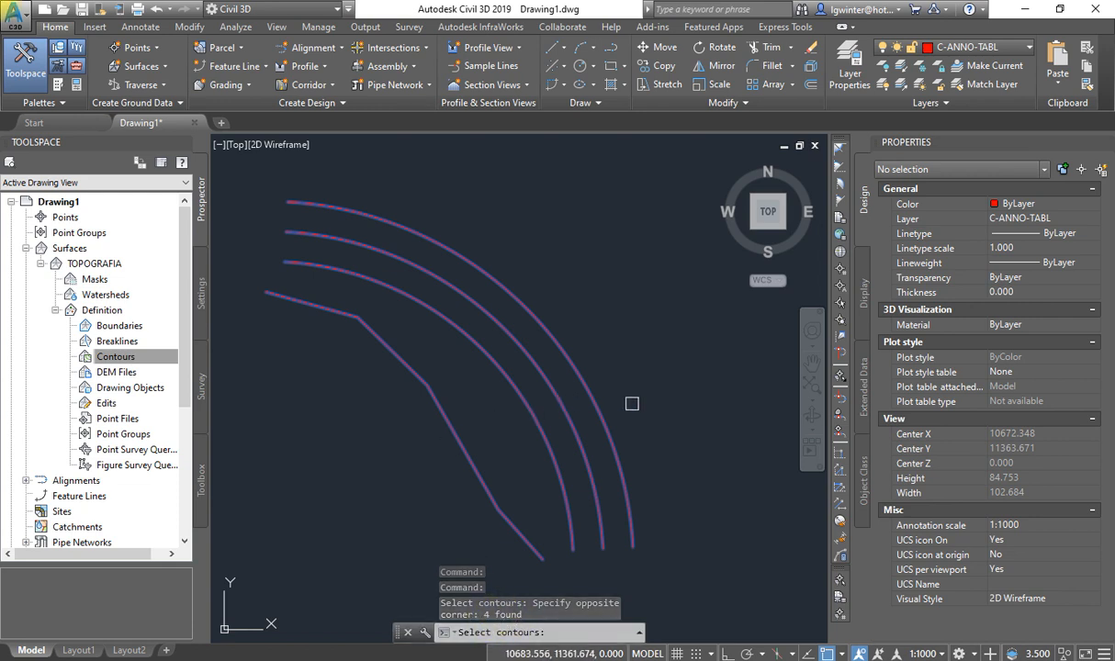
key(Return)
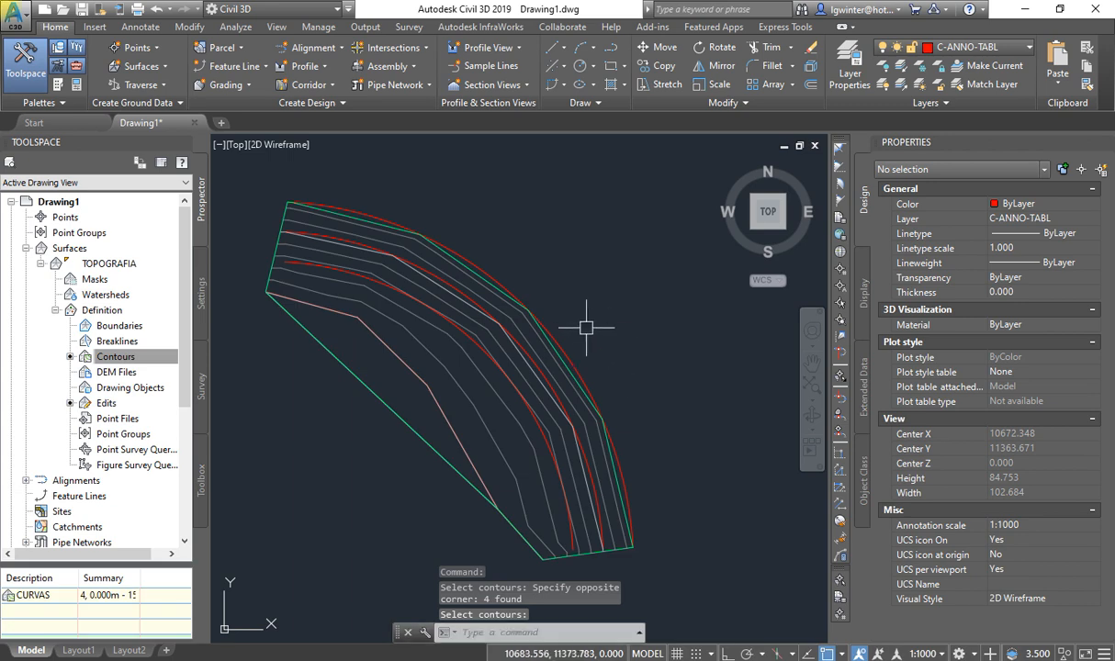
Examine the TOPOGRAFIA surface's triangulation from several 3D angles and return to the top view.
shift+middle_drag(426, 413, 529, 492)
shift+middle_drag(528, 416, 284, 523)
shift+middle_drag(564, 368, 560, 424)
drag(755, 206, 750, 235)
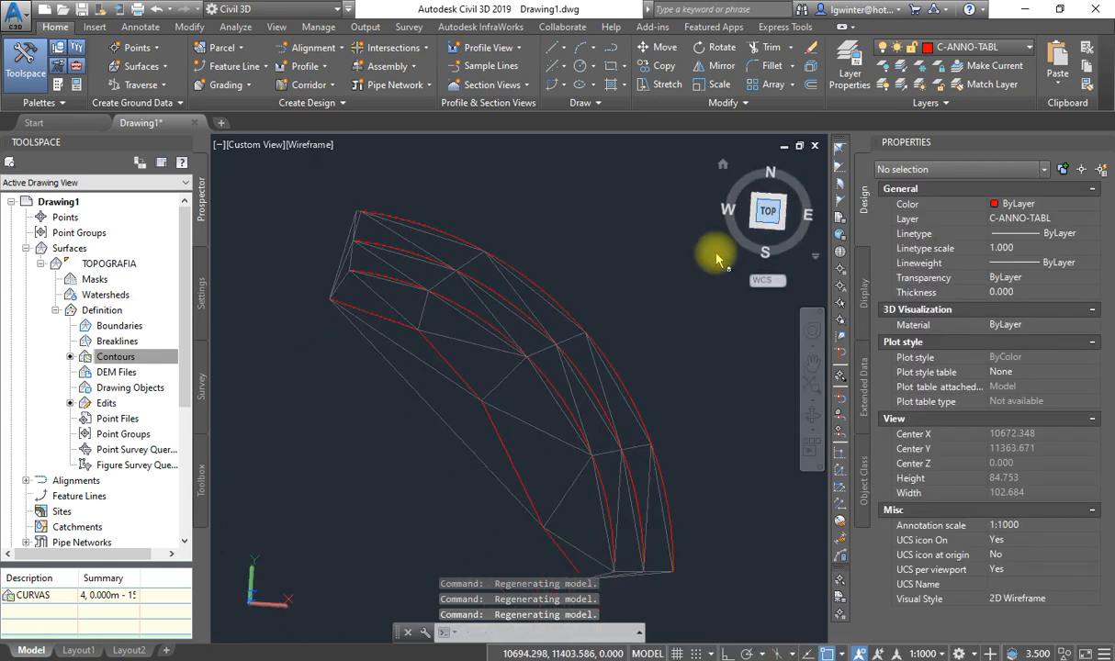
key(Escape)
click(500, 415)
key(Escape)
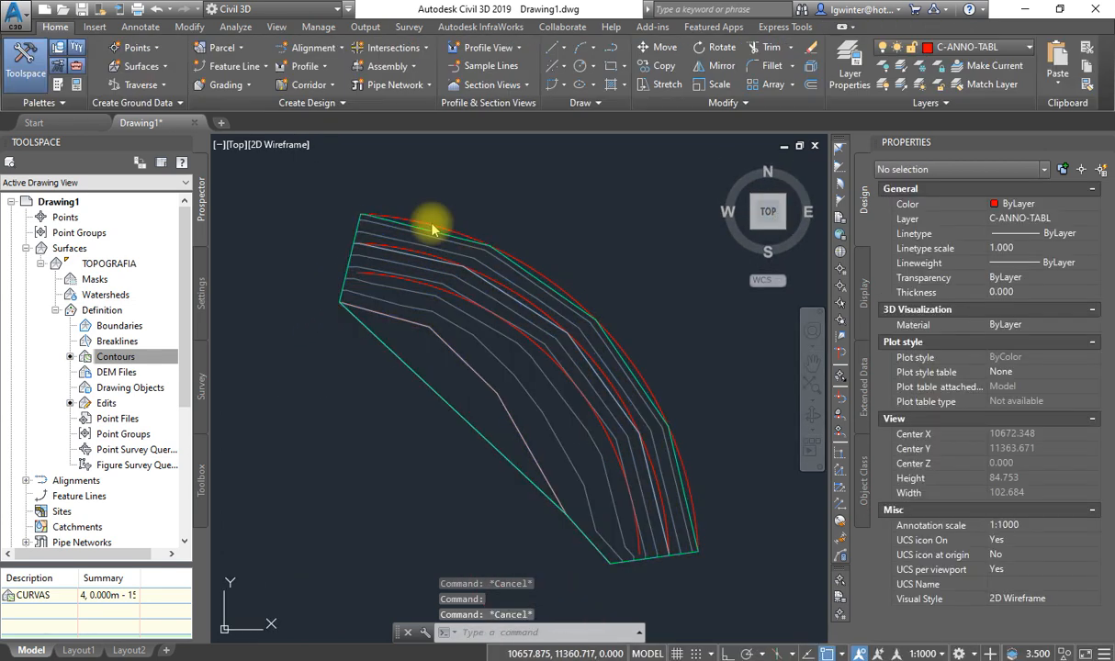
Delete the three curved polylines and the angular polyline used as contour source, keeping the surface itself.
click(318, 184)
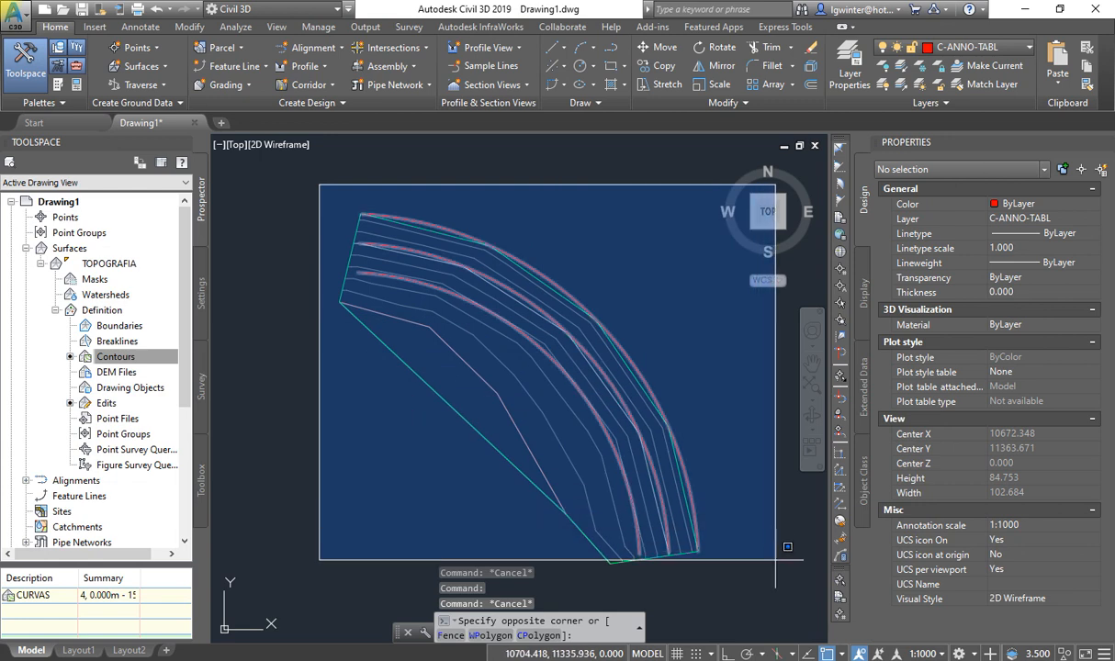
click(749, 536)
key(Delete)
click(308, 292)
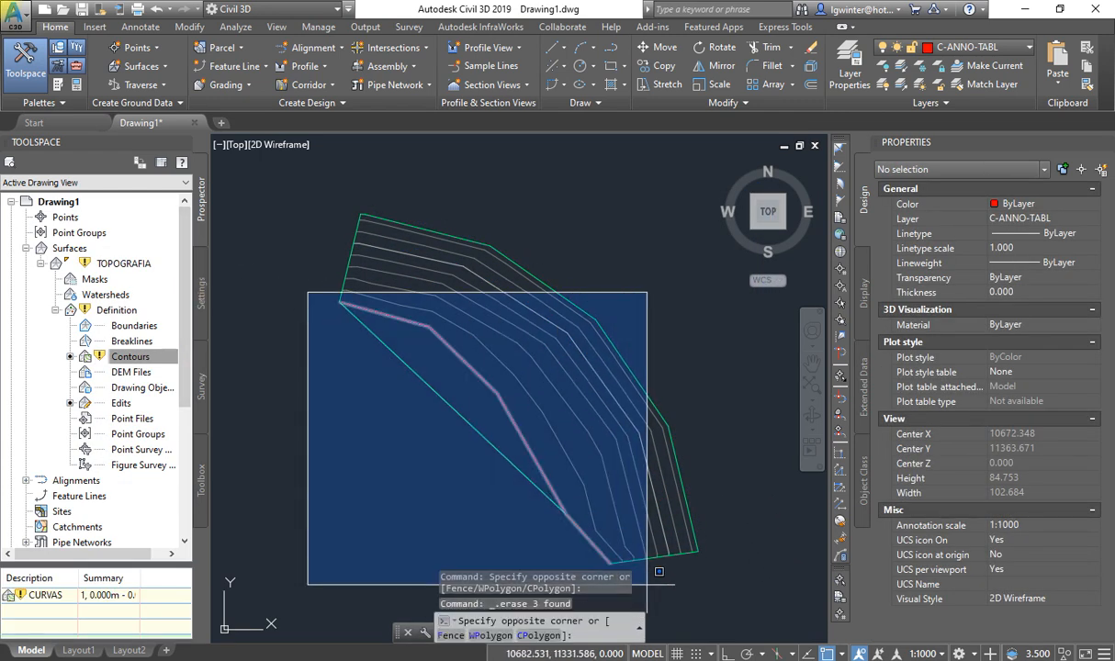
click(659, 573)
key(Delete)
Draw a horizontal line across the middle of the surface, extending past both edges, with Object Snap Tracking and Ortho on.
scroll(491, 336, up, 2)
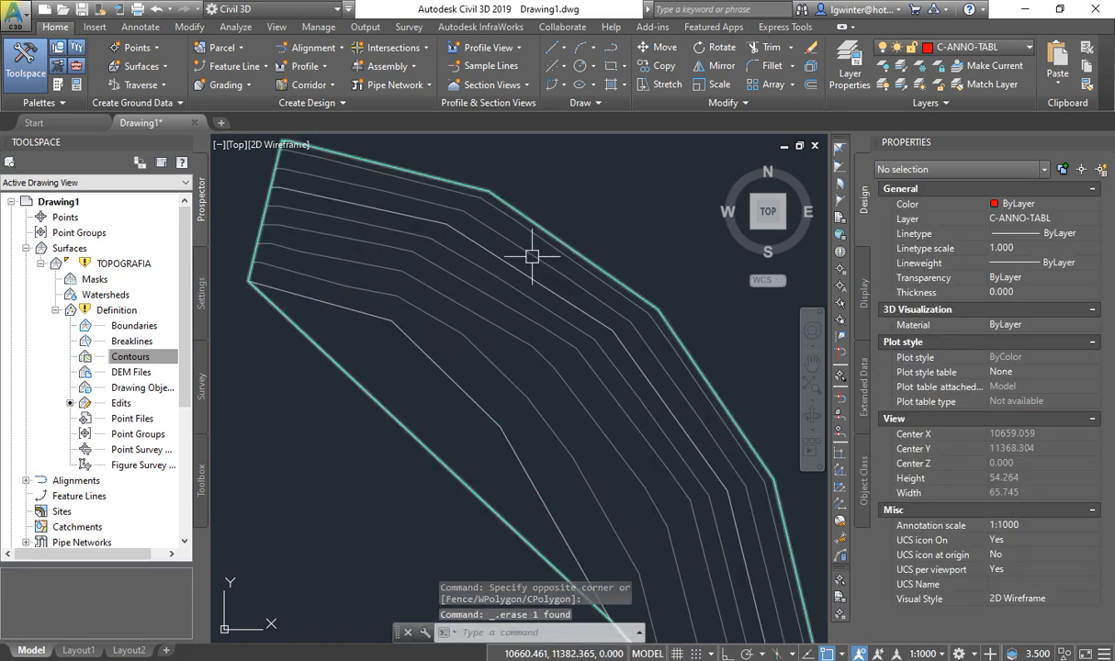
scroll(532, 255, down, 1)
middle_drag(605, 275, 582, 293)
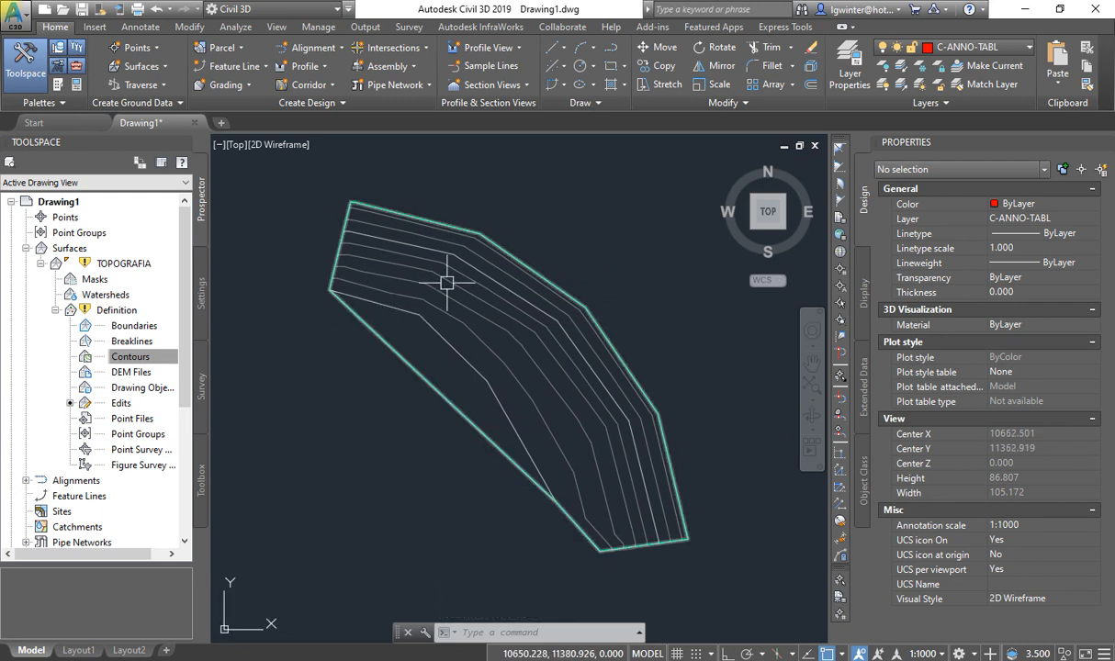
click(555, 48)
click(663, 74)
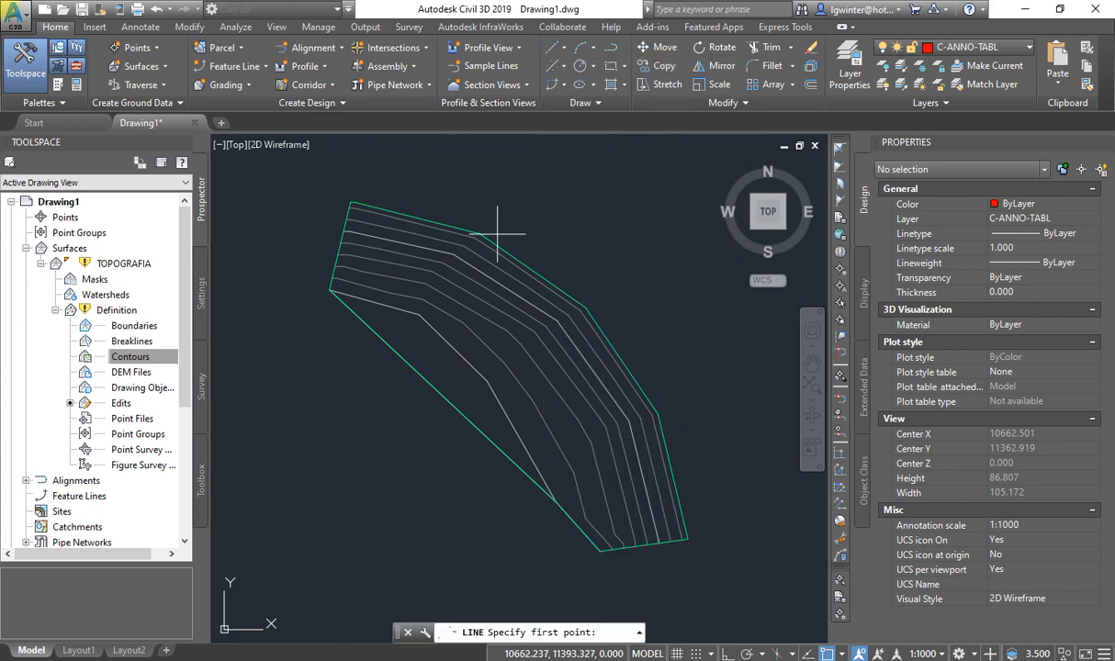
click(348, 360)
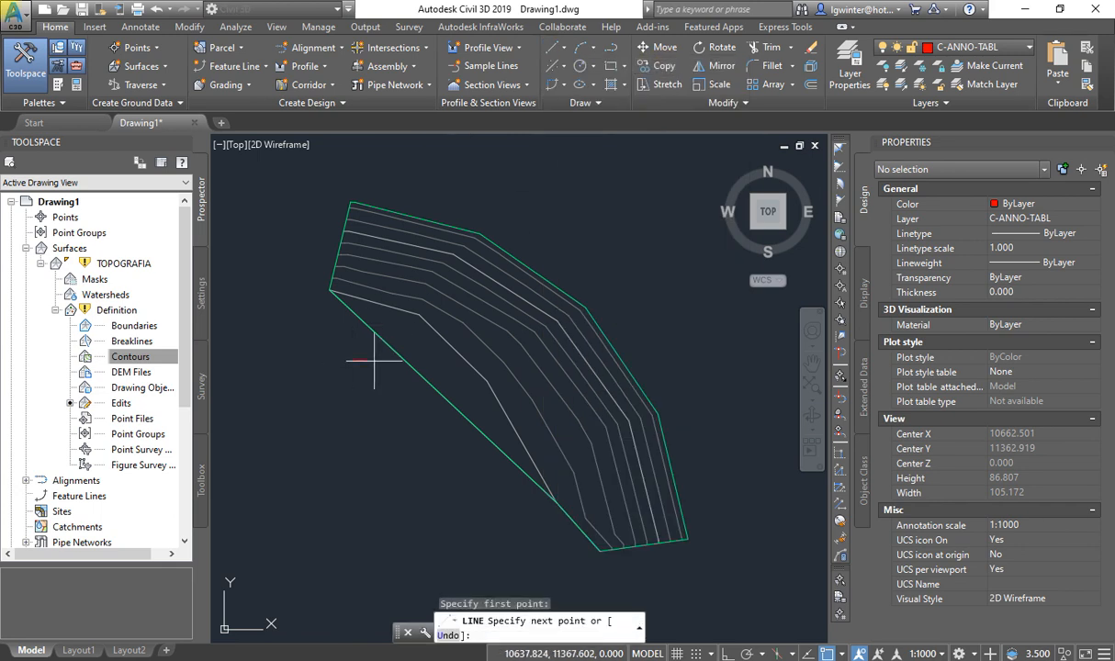
click(807, 653)
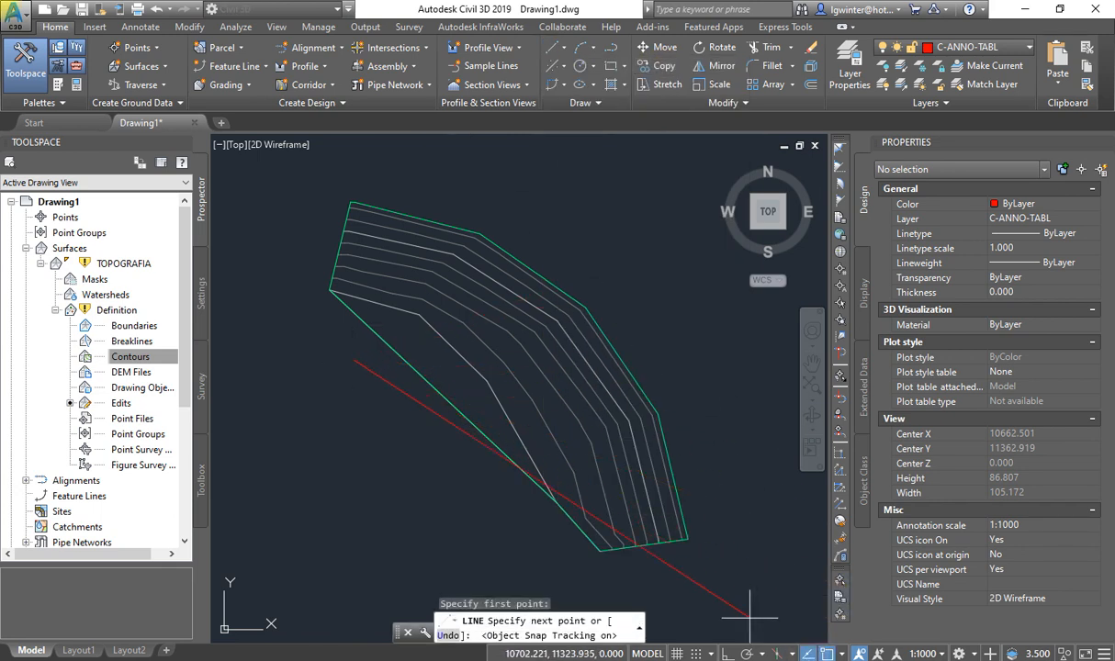
click(726, 652)
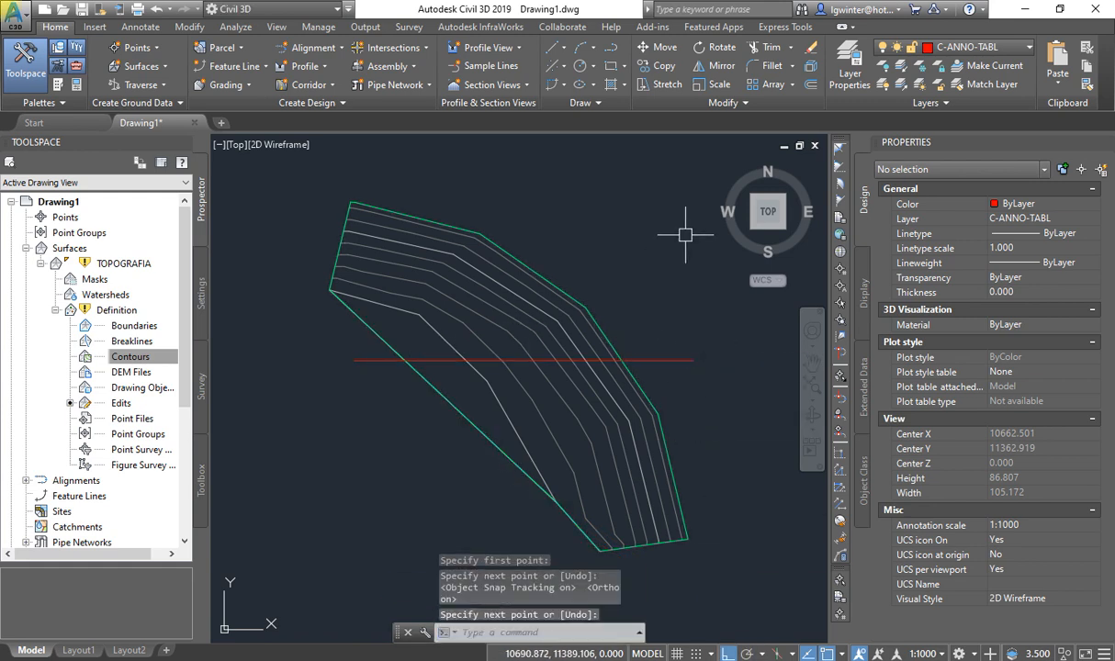
key(Return)
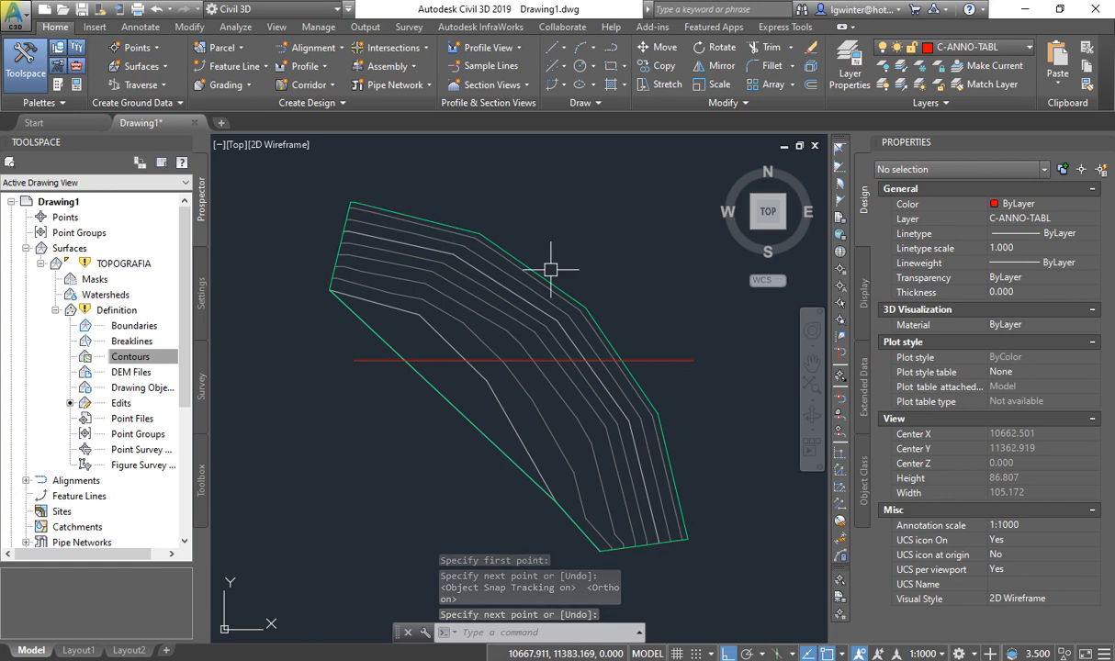
Create a quick profile of the TOPOGRAFIA surface along the red line, using the Profile View style and placing it beside the surface.
click(550, 267)
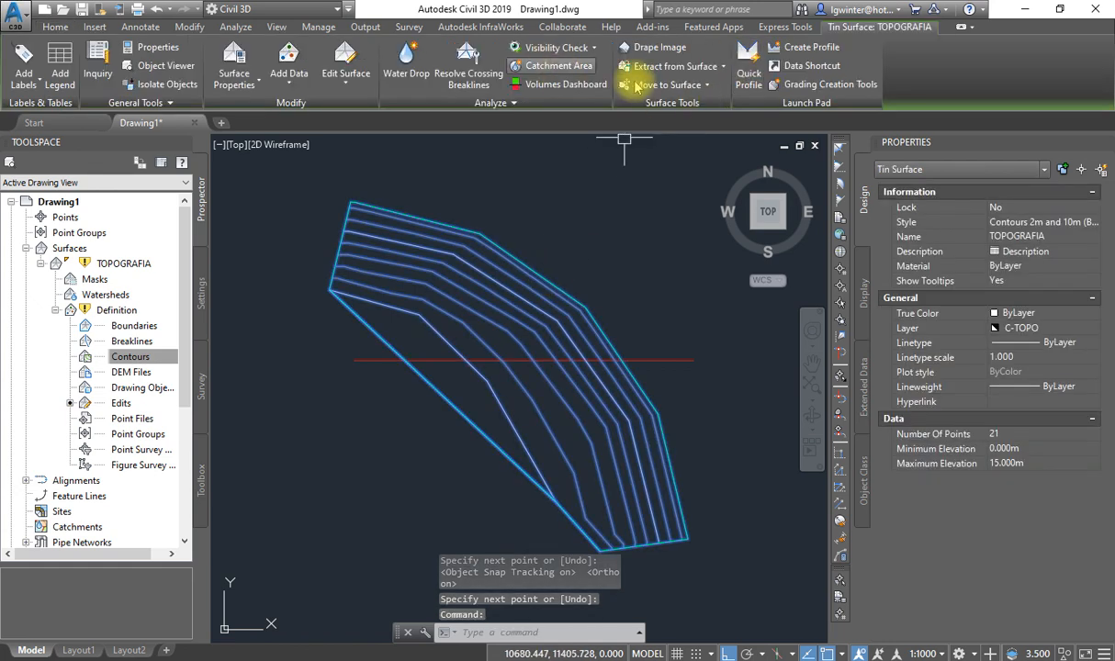
click(747, 82)
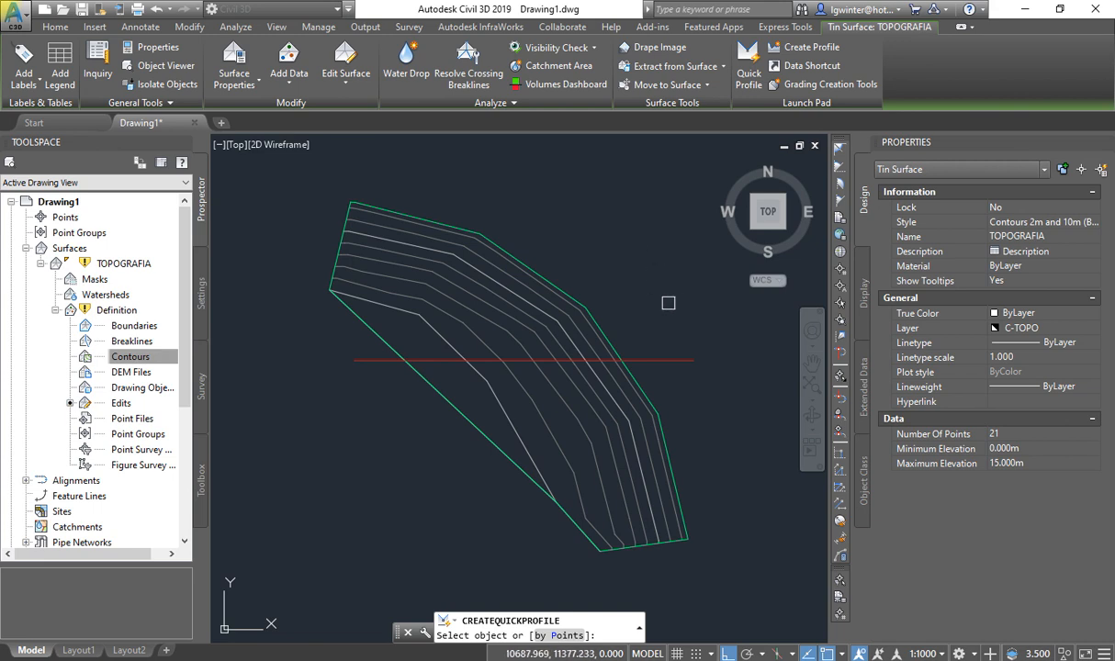
middle_drag(686, 311, 635, 309)
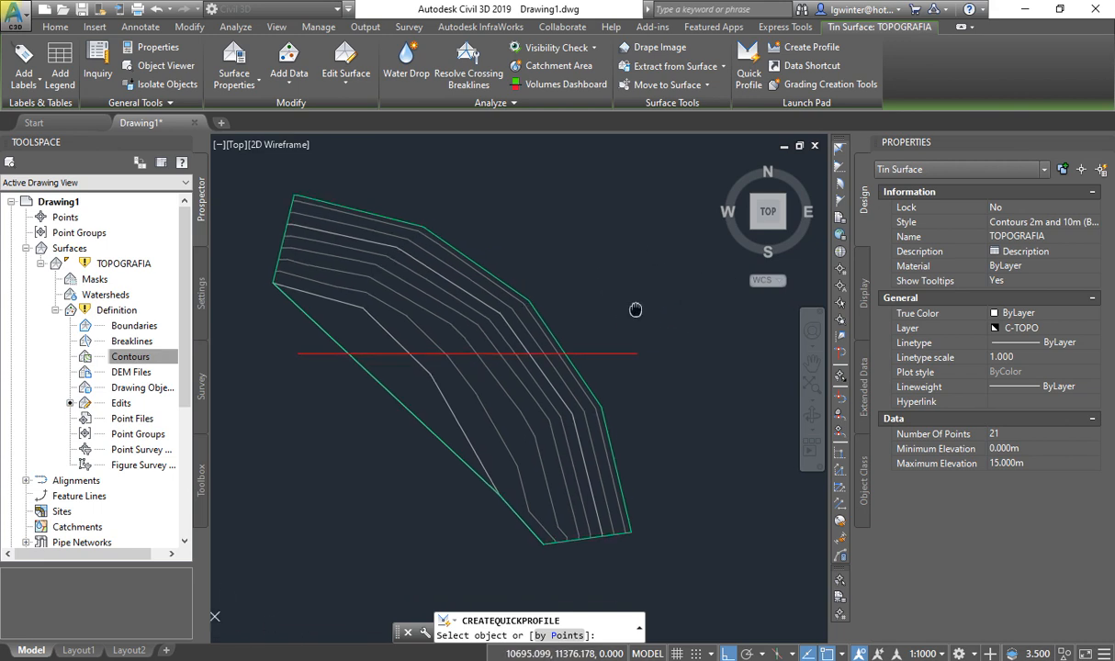
click(614, 353)
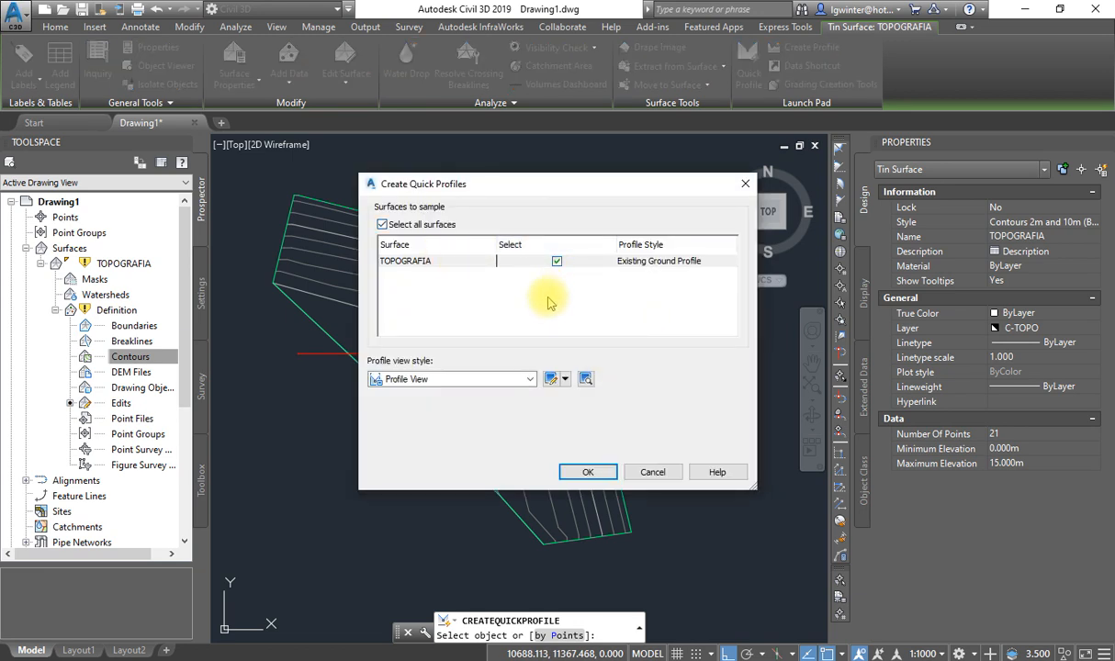
click(588, 472)
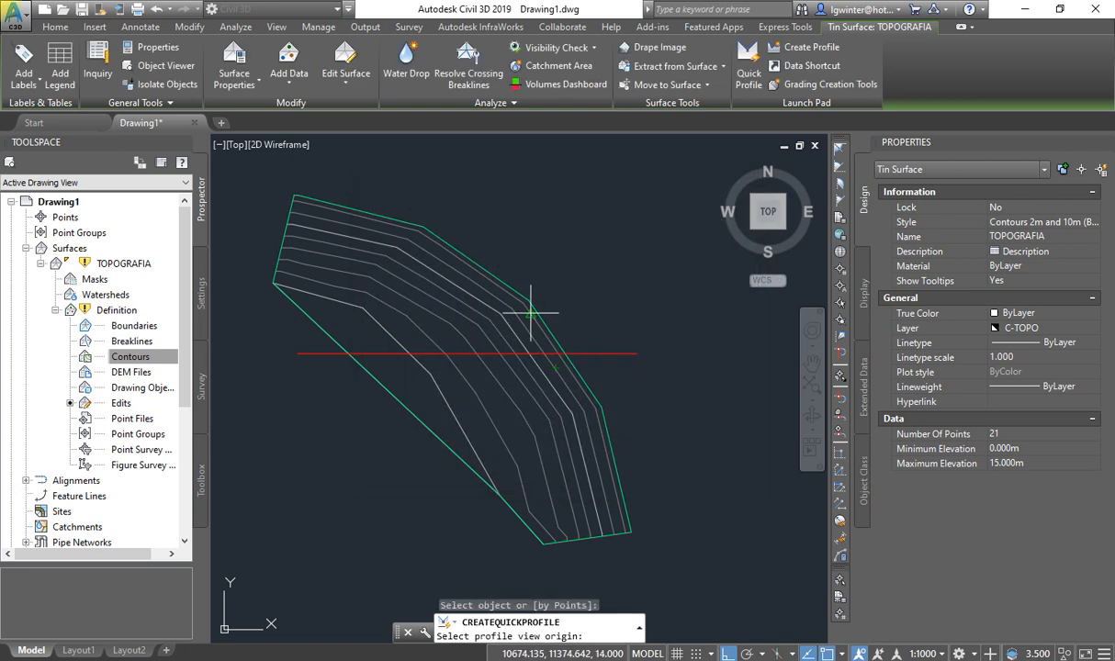
scroll(540, 300, down, 1)
middle_drag(608, 316, 431, 376)
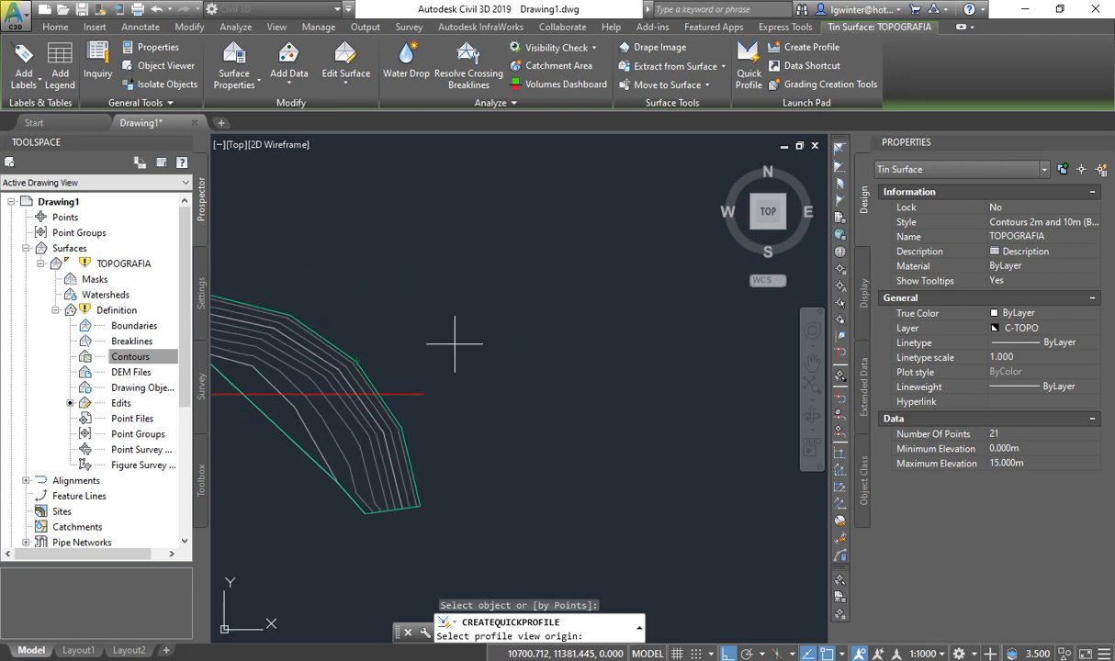
click(524, 325)
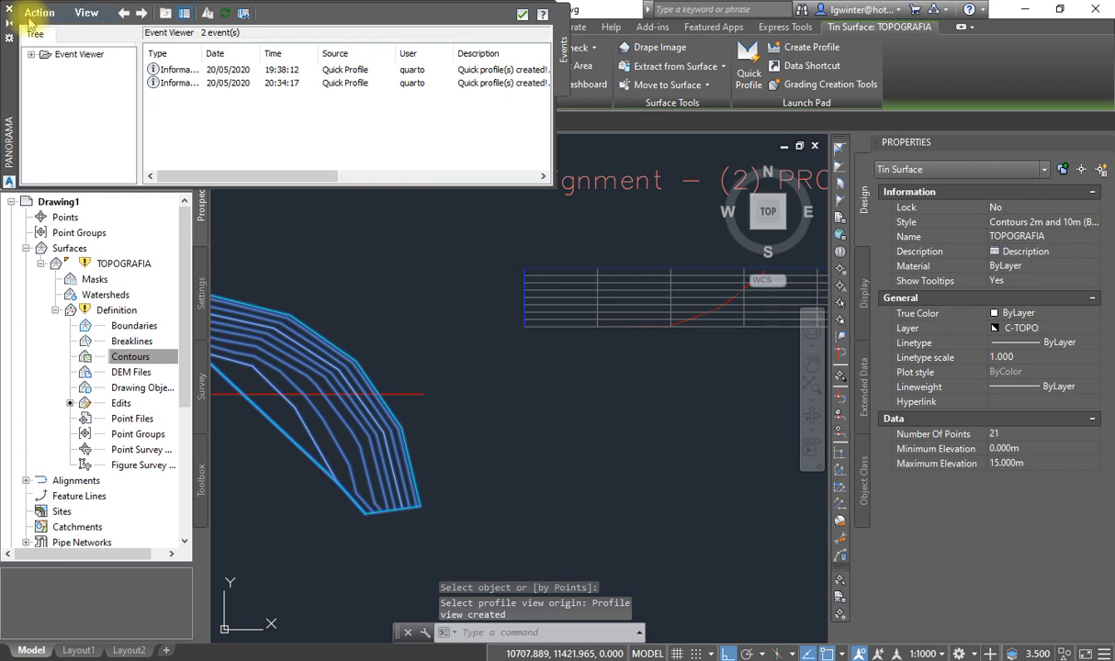
click(11, 13)
Examine the new profile view and its ground profile line up close, and clear the selection.
middle_drag(622, 344, 532, 343)
scroll(546, 318, up, 1)
scroll(587, 280, down, 1)
middle_drag(608, 321, 535, 382)
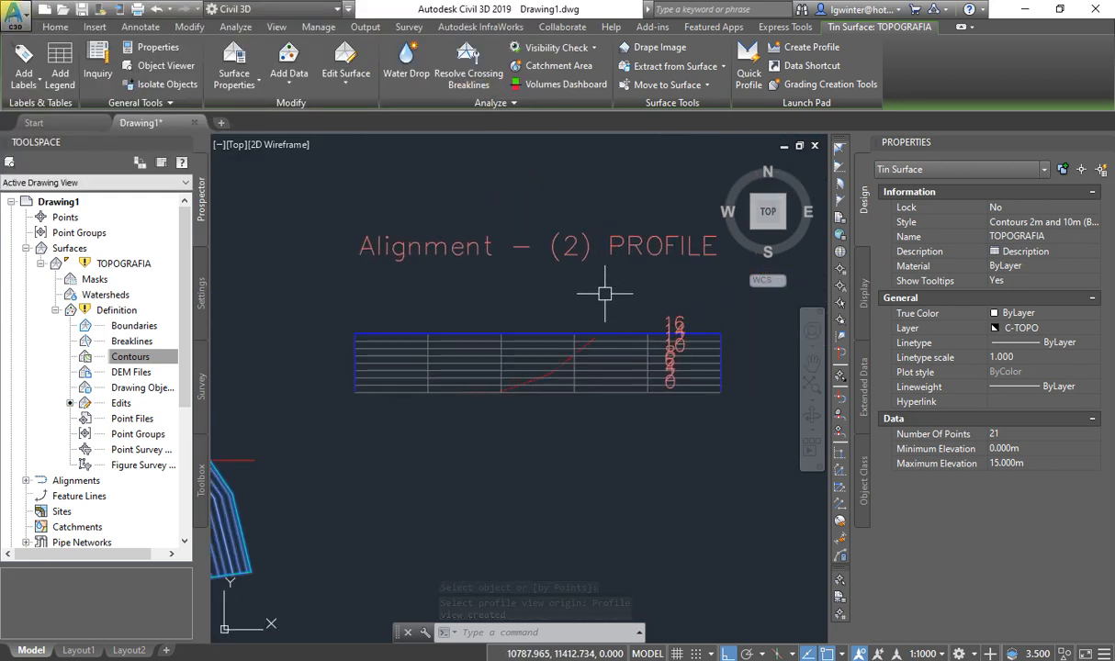
key(Escape)
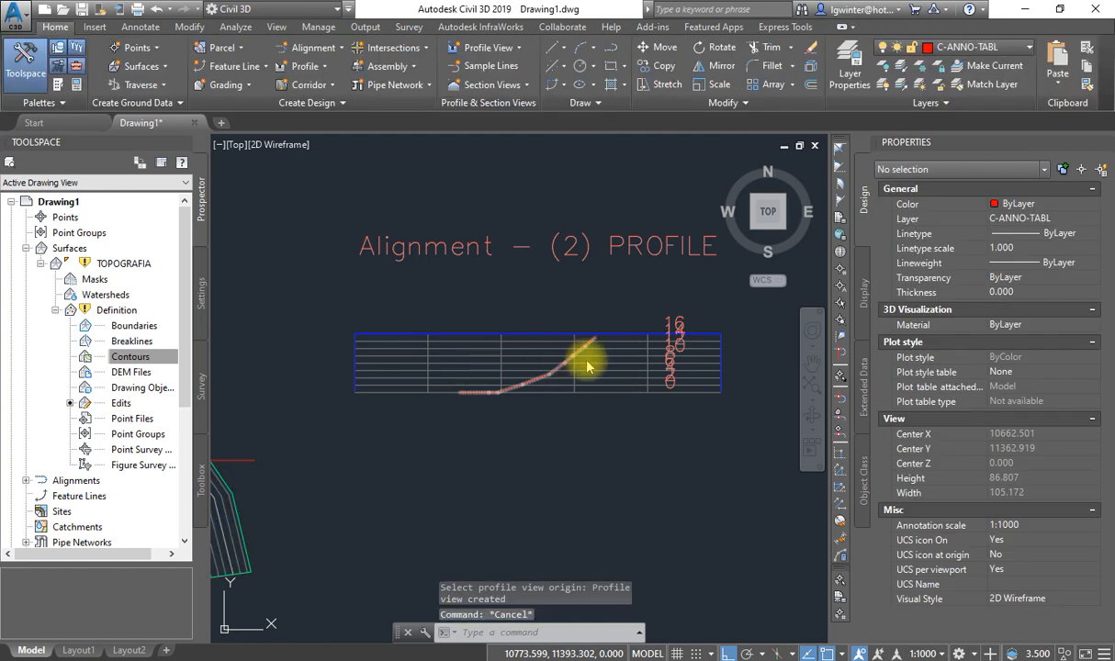
scroll(586, 361, up, 1)
click(587, 361)
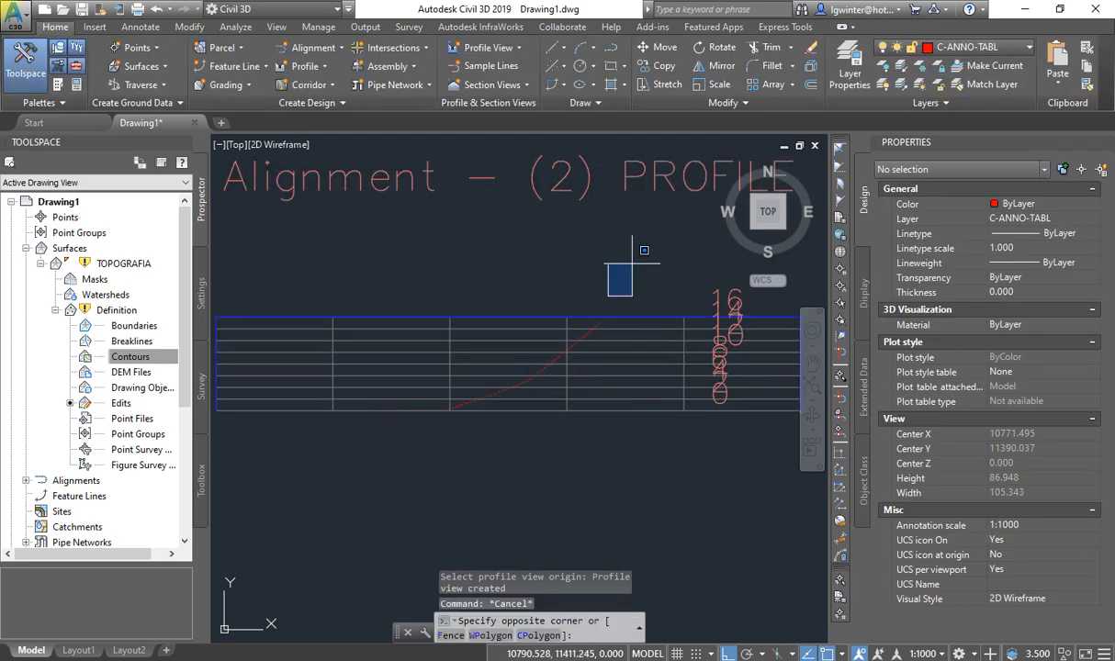
key(Escape)
scroll(579, 345, up, 2)
click(580, 346)
scroll(578, 346, down, 4)
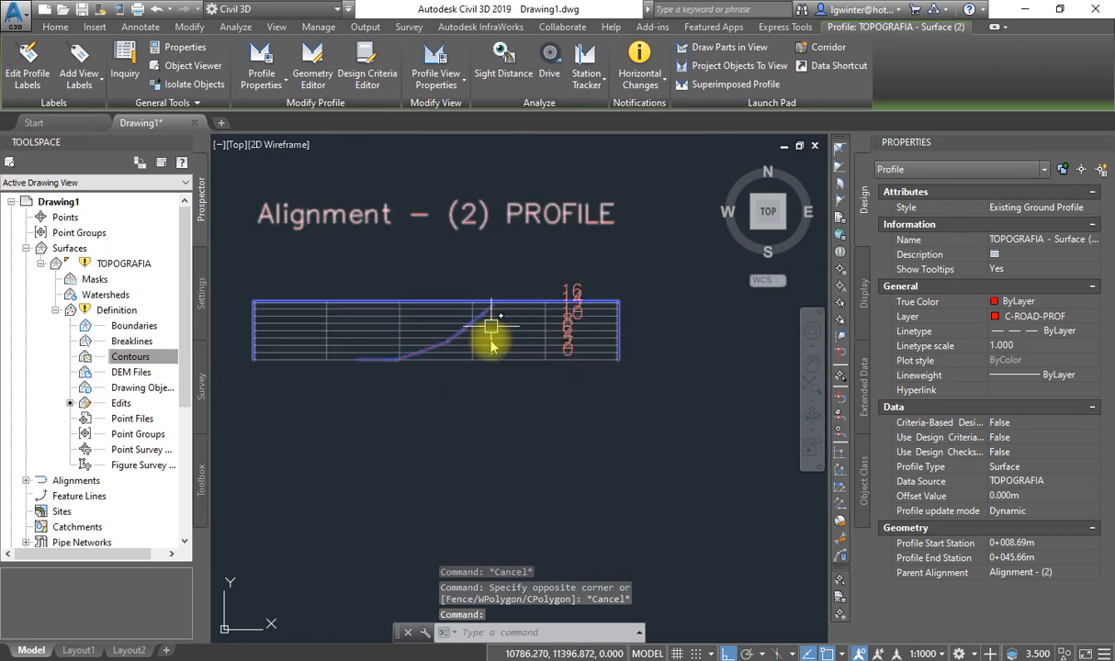
key(Escape)
Open the style of the new profile view for editing, with its graph settings shown clear of the drawing.
click(507, 331)
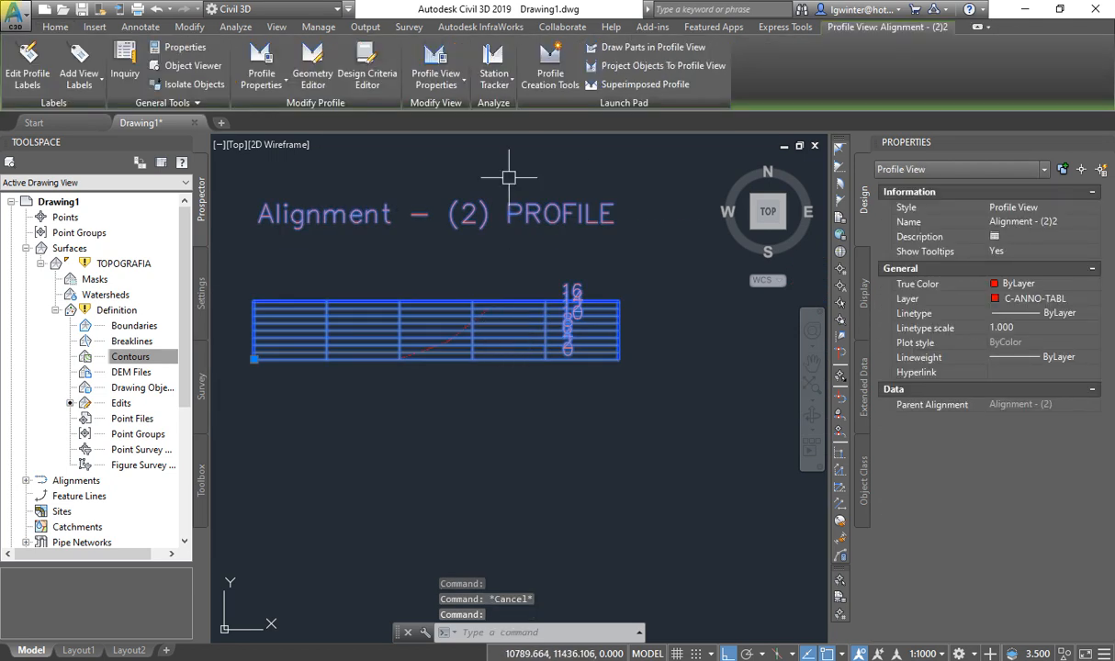
click(449, 87)
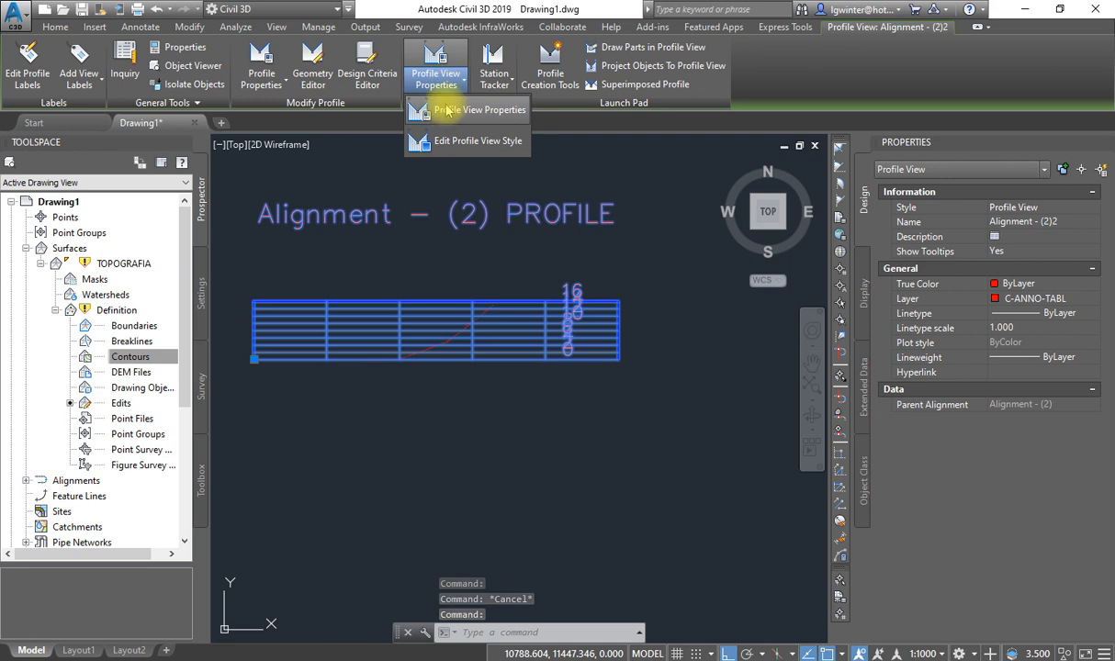
click(493, 338)
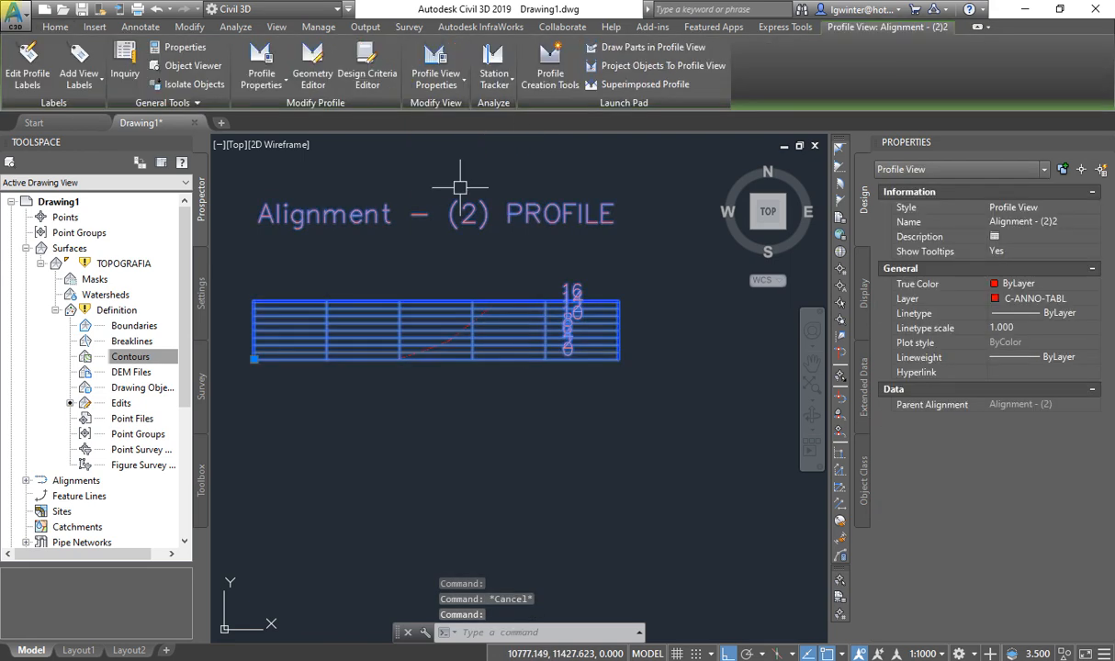
click(454, 92)
click(460, 140)
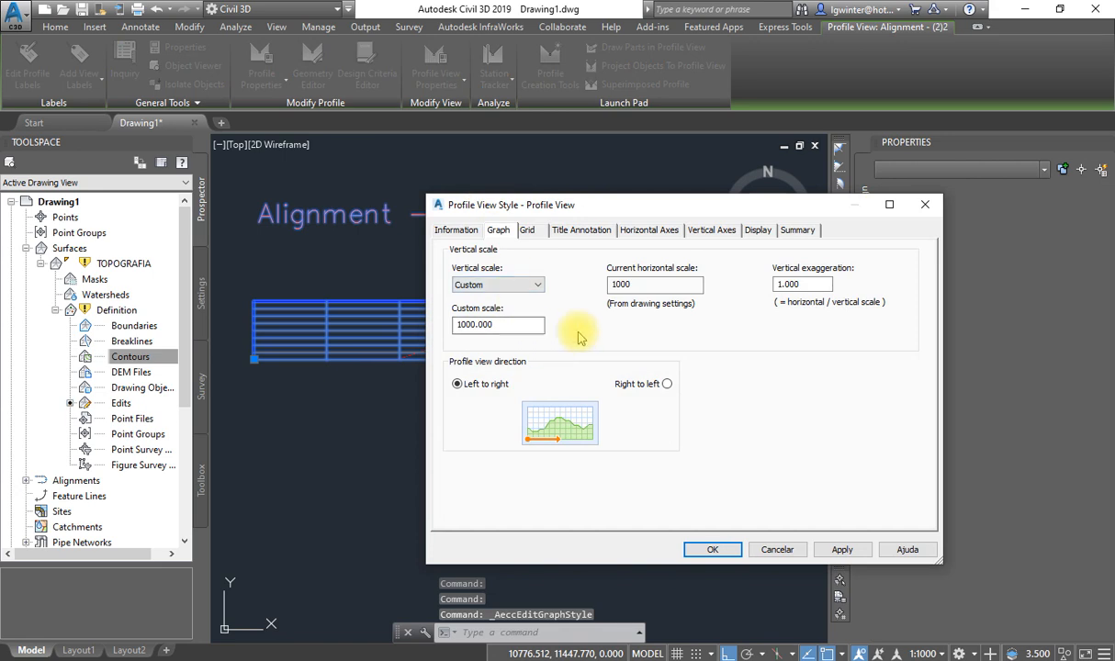
drag(634, 204, 780, 257)
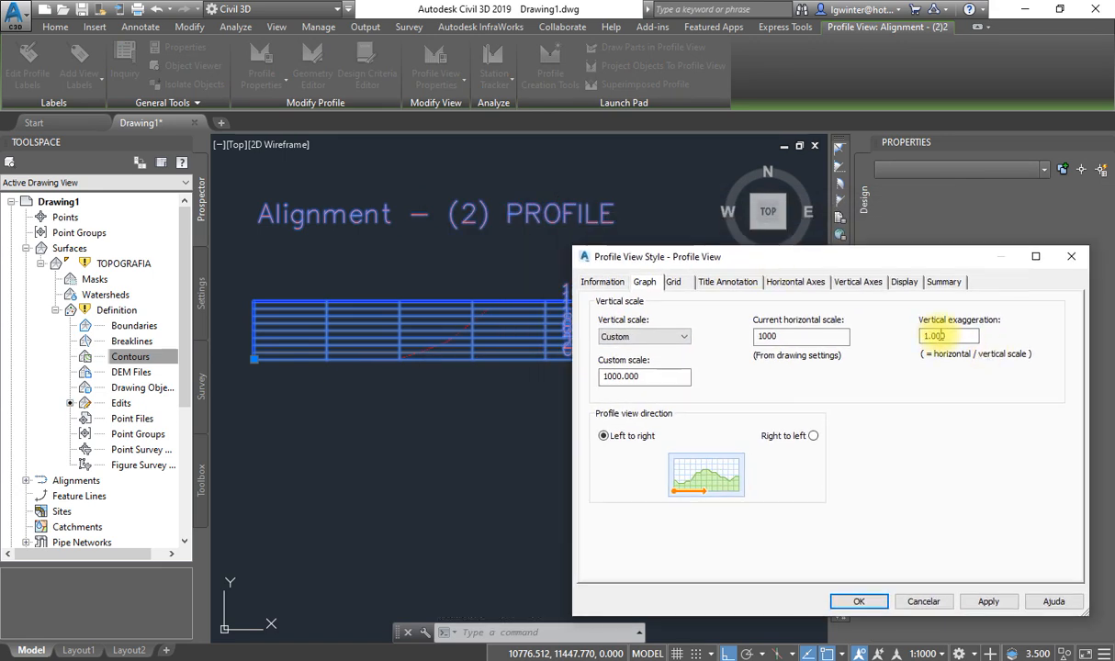
Apply a vertical exaggeration of 2 to the profile view style, and set it back to 1.
drag(954, 336, 903, 340)
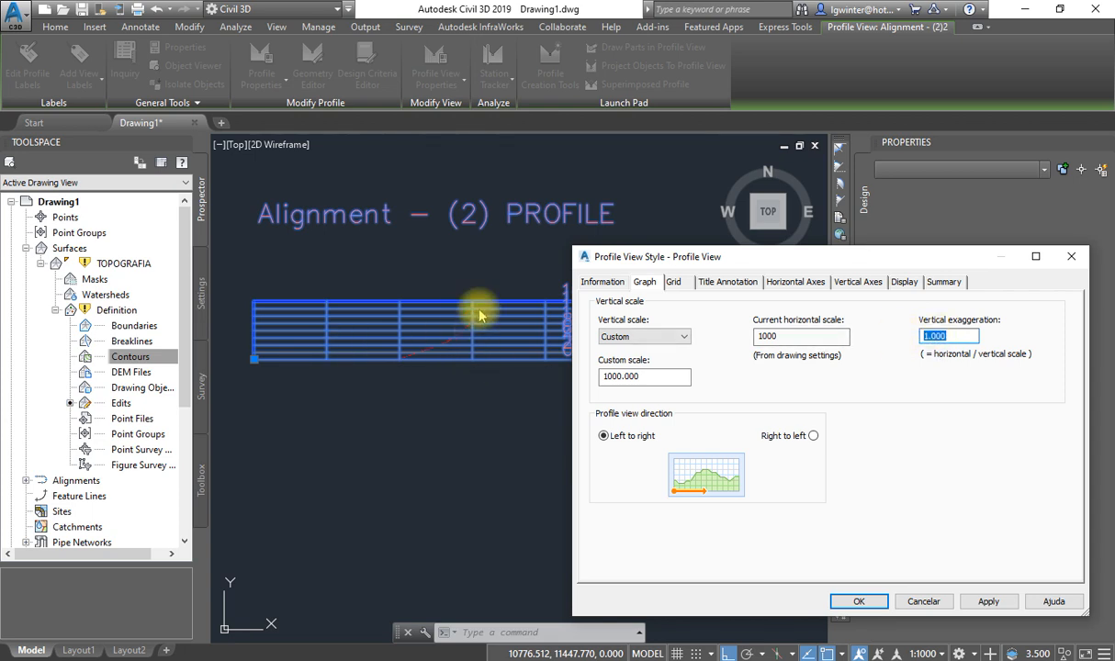
text(2)
click(992, 603)
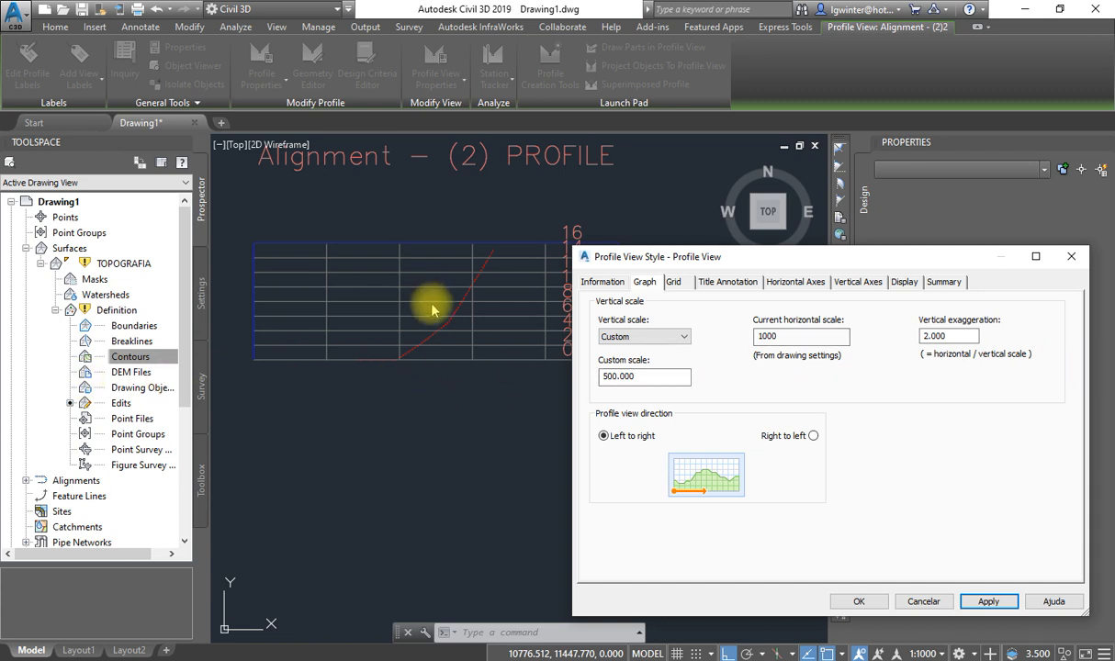
double_click(925, 336)
text(1)
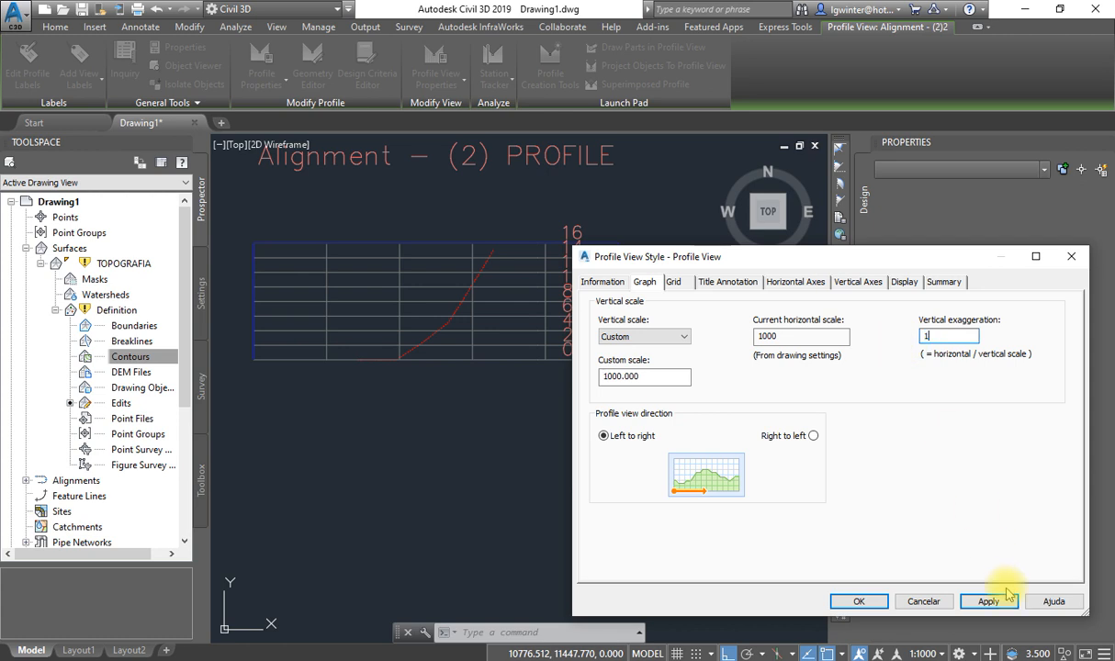
click(991, 602)
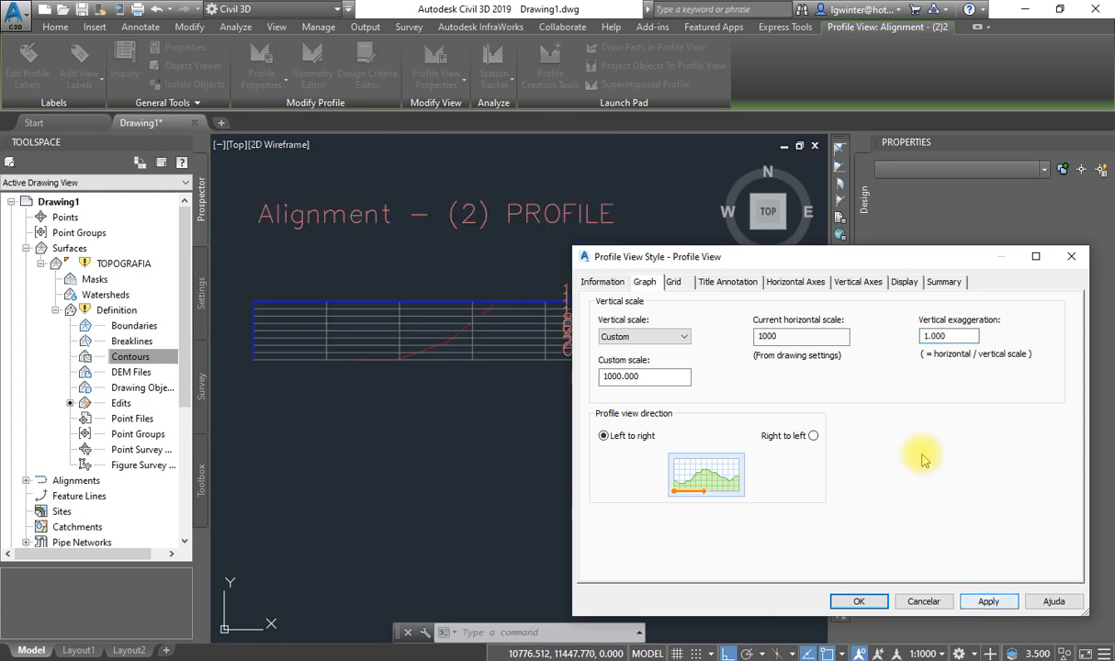
Turn off the display of the Grid Vertical Major and Grid Horizontal Major components and apply the style.
click(906, 282)
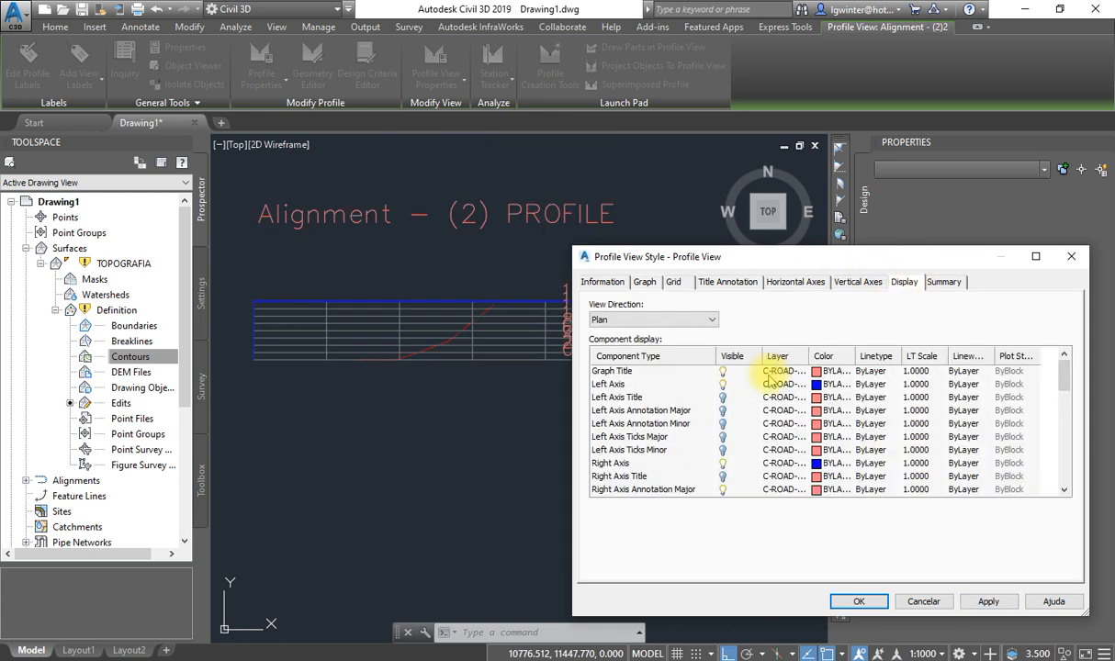
scroll(761, 402, down, 5)
scroll(762, 402, down, 4)
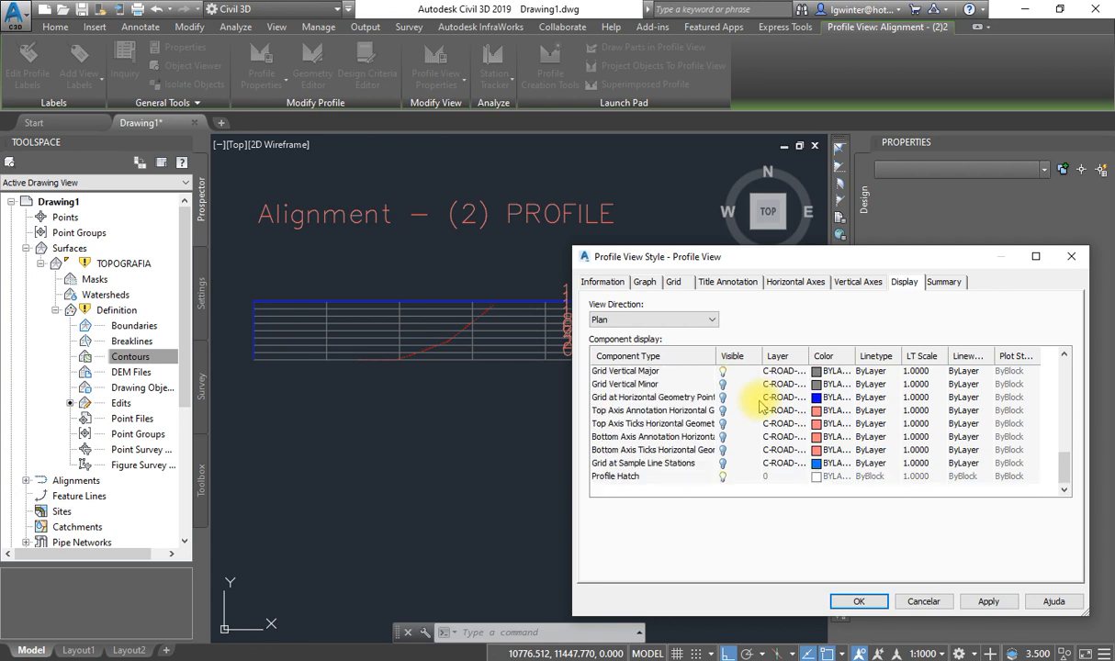
scroll(723, 402, up, 1)
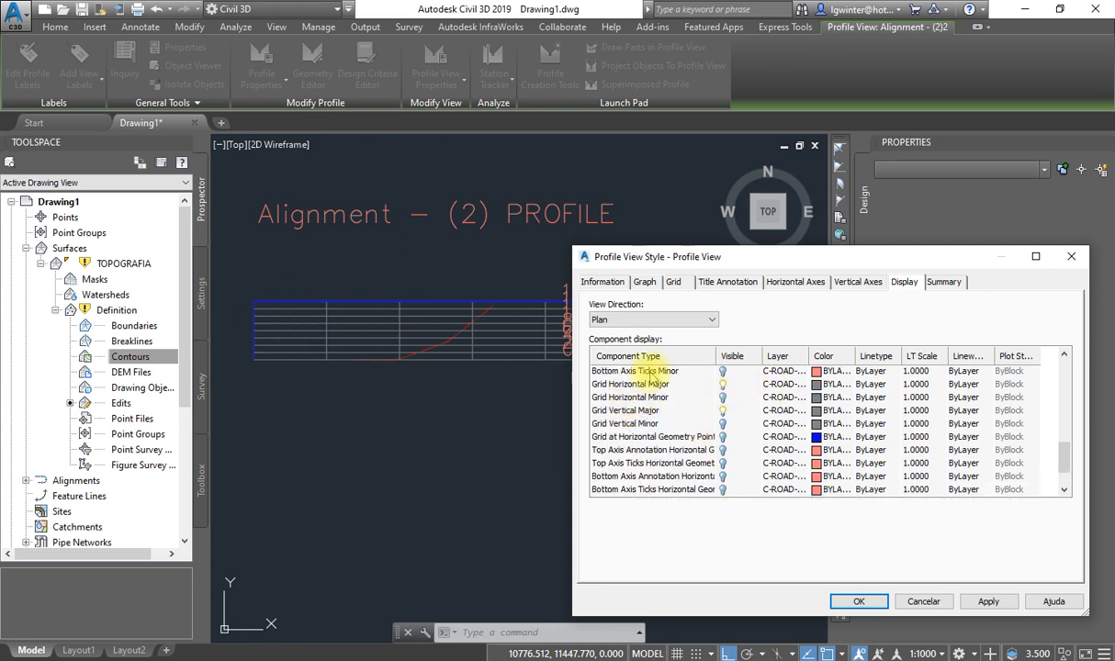
click(722, 410)
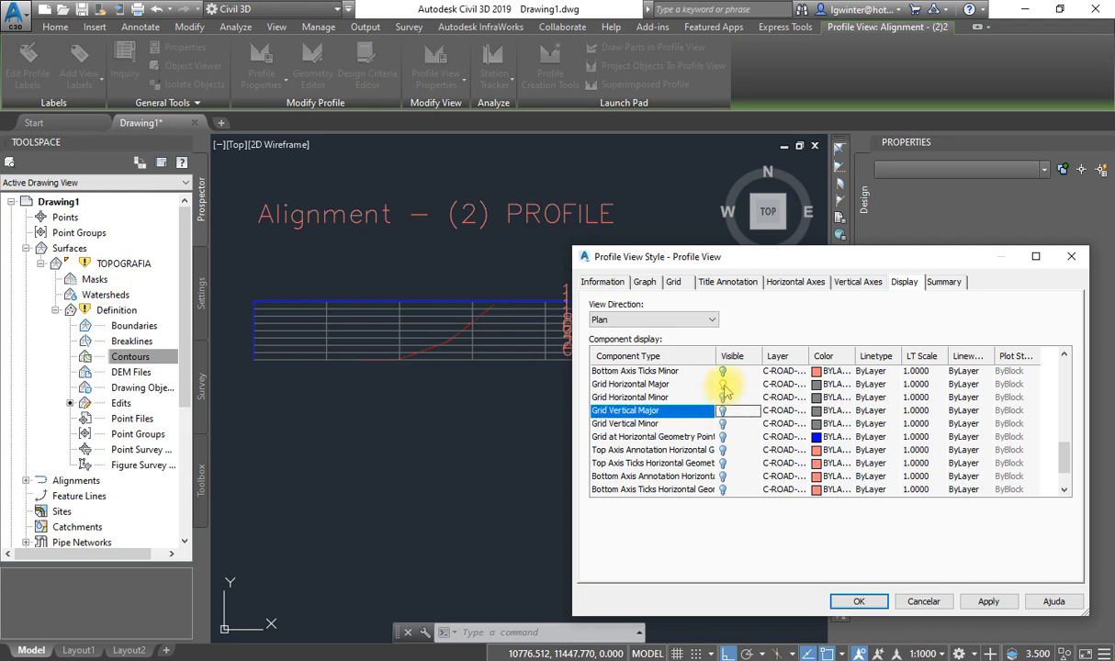
click(723, 384)
click(989, 602)
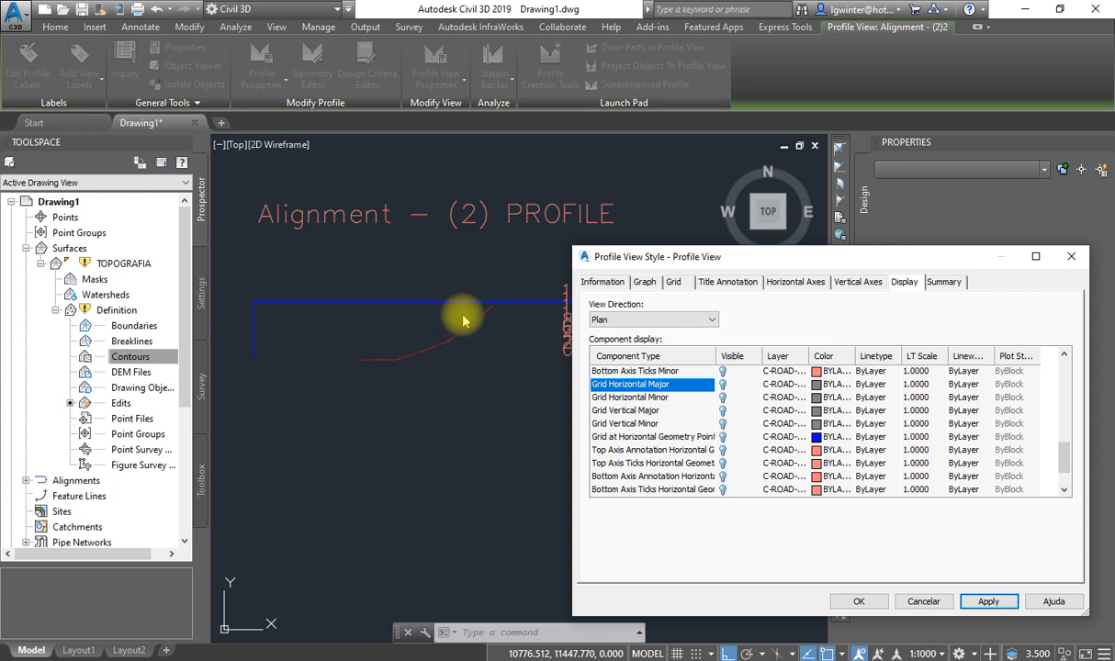
Turn the Grid Vertical Major and Grid Horizontal Major components back on and apply the style.
click(722, 410)
click(723, 385)
click(988, 602)
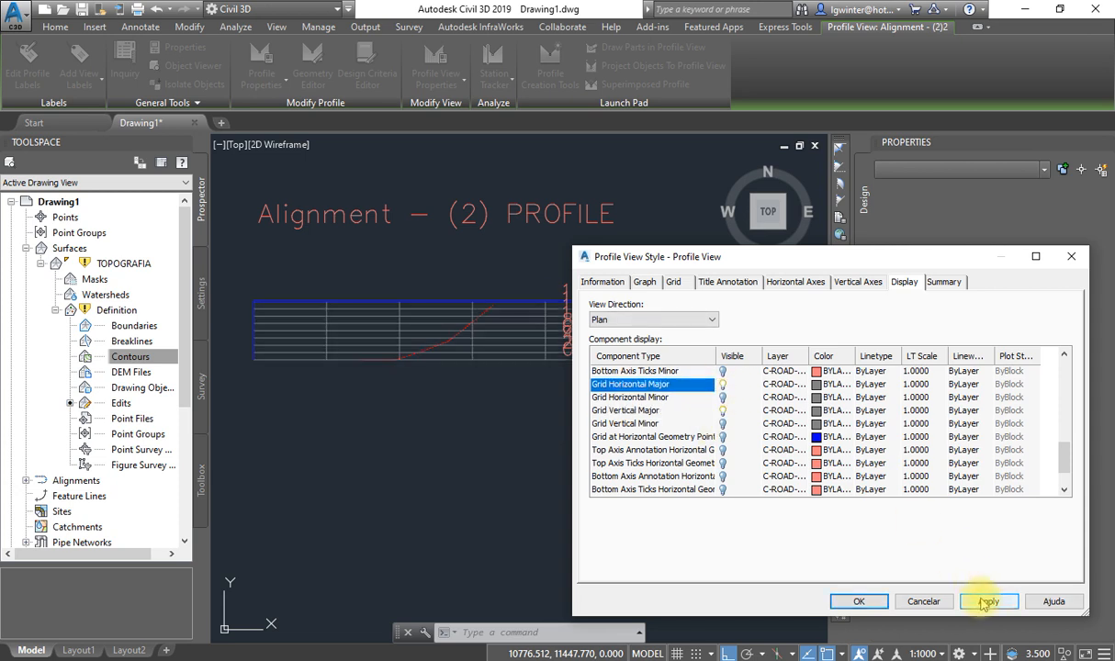
Set the left vertical axis's major tick interval to 5 m in the profile view style and apply it.
click(751, 287)
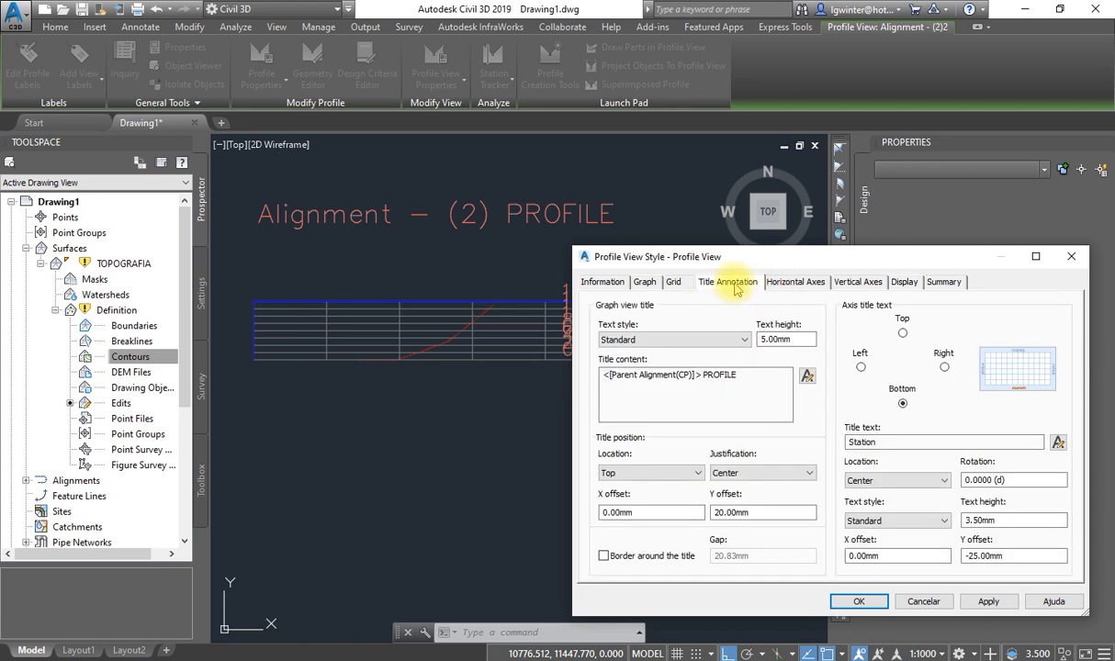
click(814, 287)
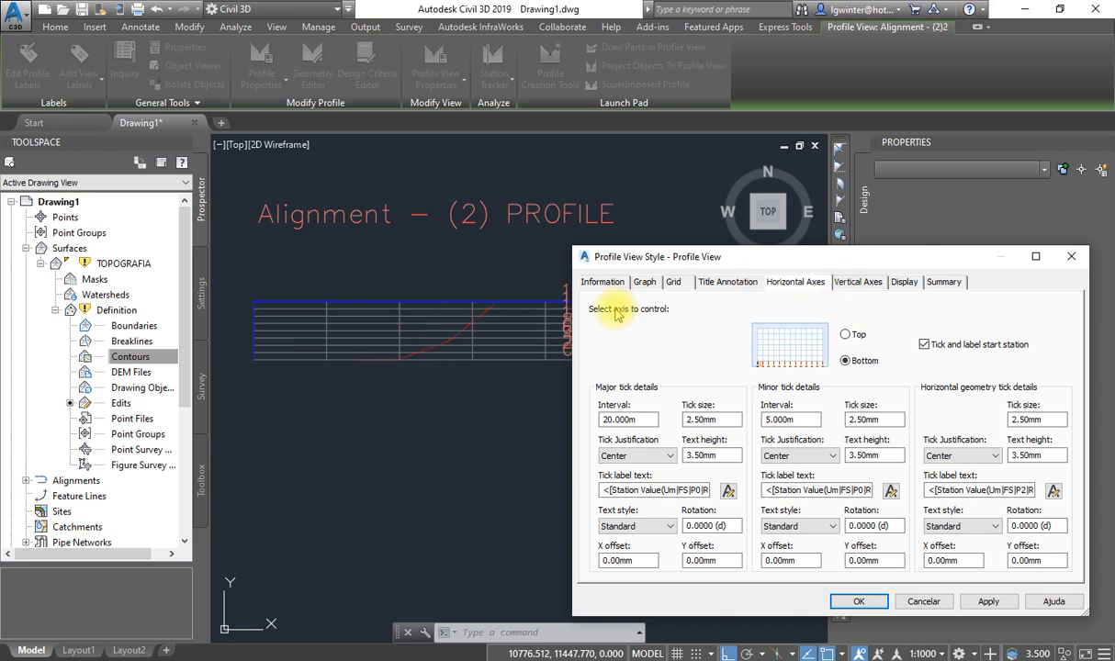
click(856, 283)
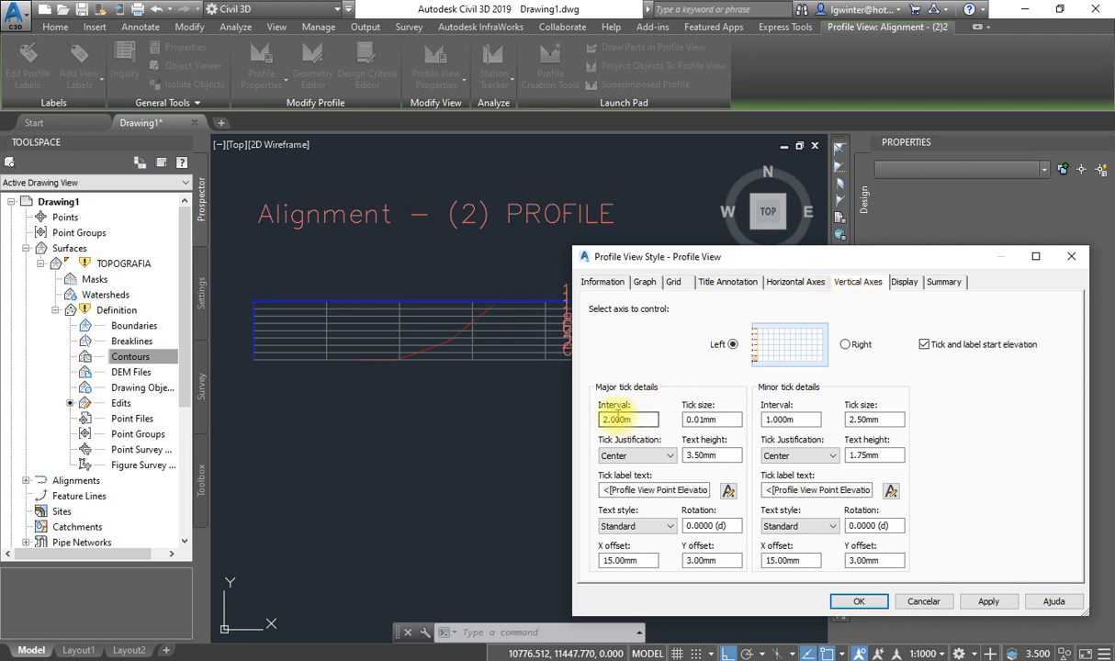
drag(640, 419, 565, 423)
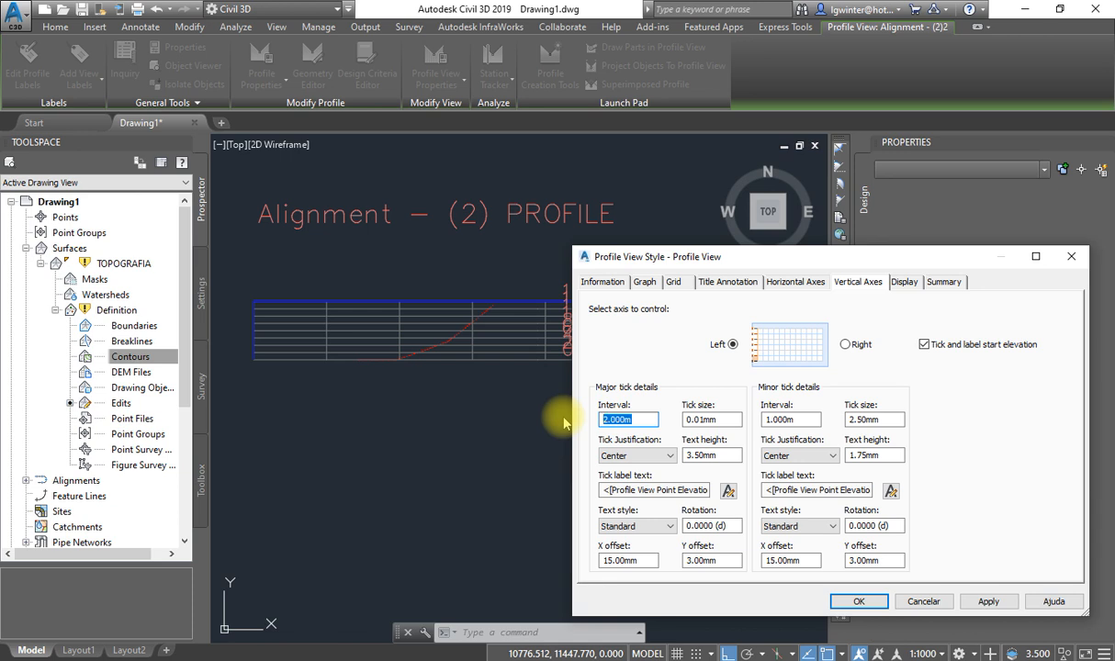
text(5)
click(985, 602)
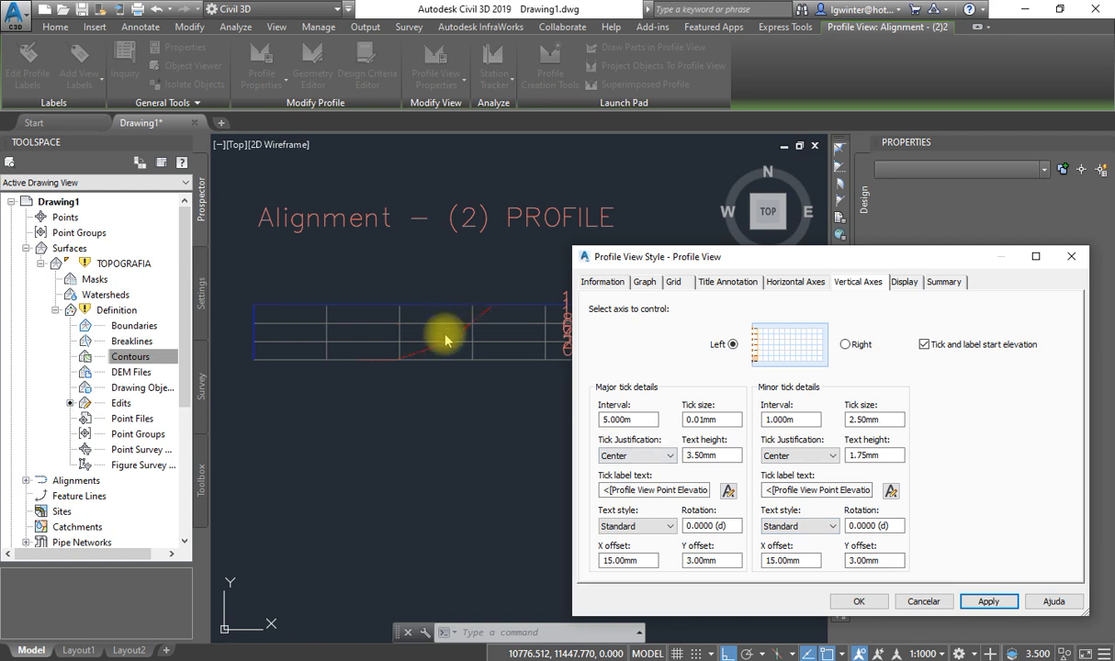
Set the bottom horizontal axis's major tick interval to 10 m in the profile view style and apply it.
click(811, 286)
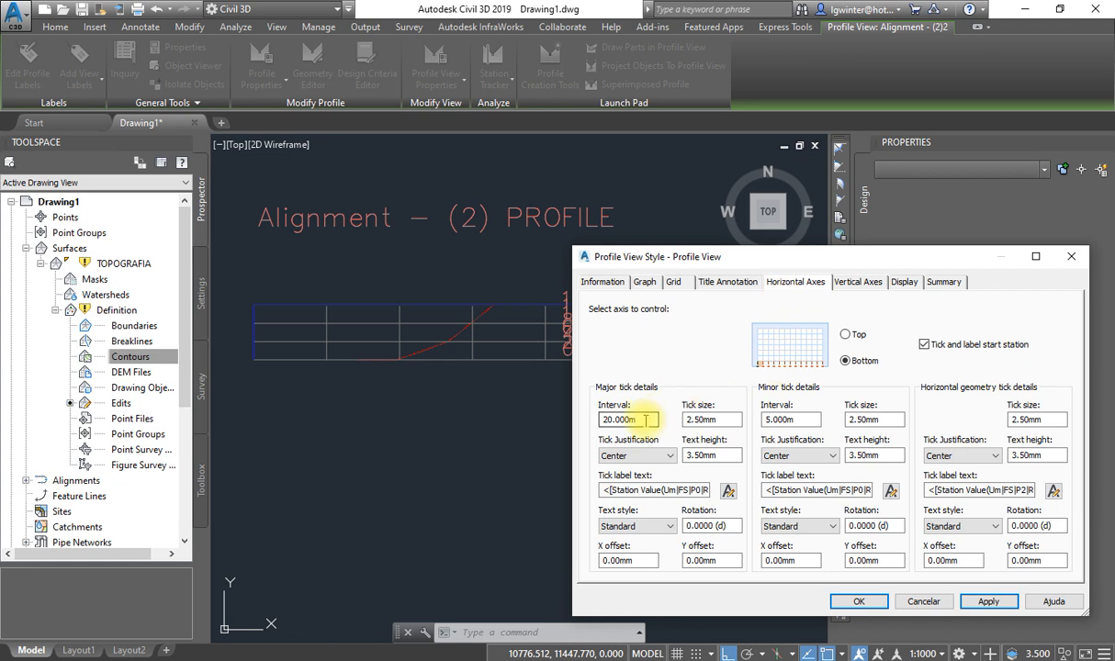
drag(642, 420, 557, 422)
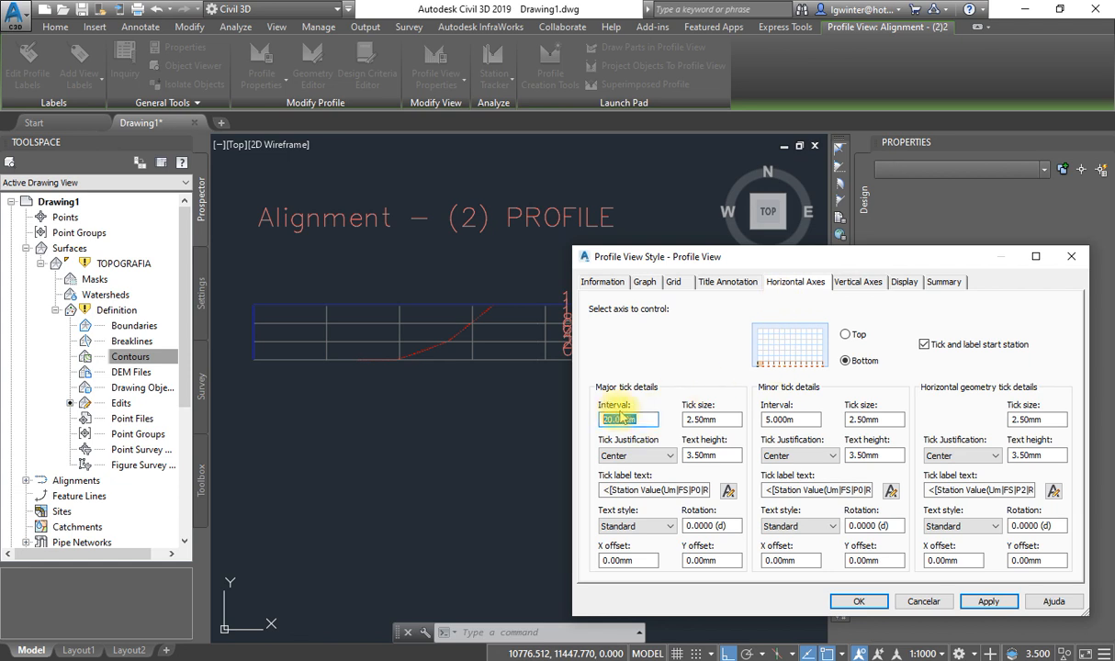
text(10)
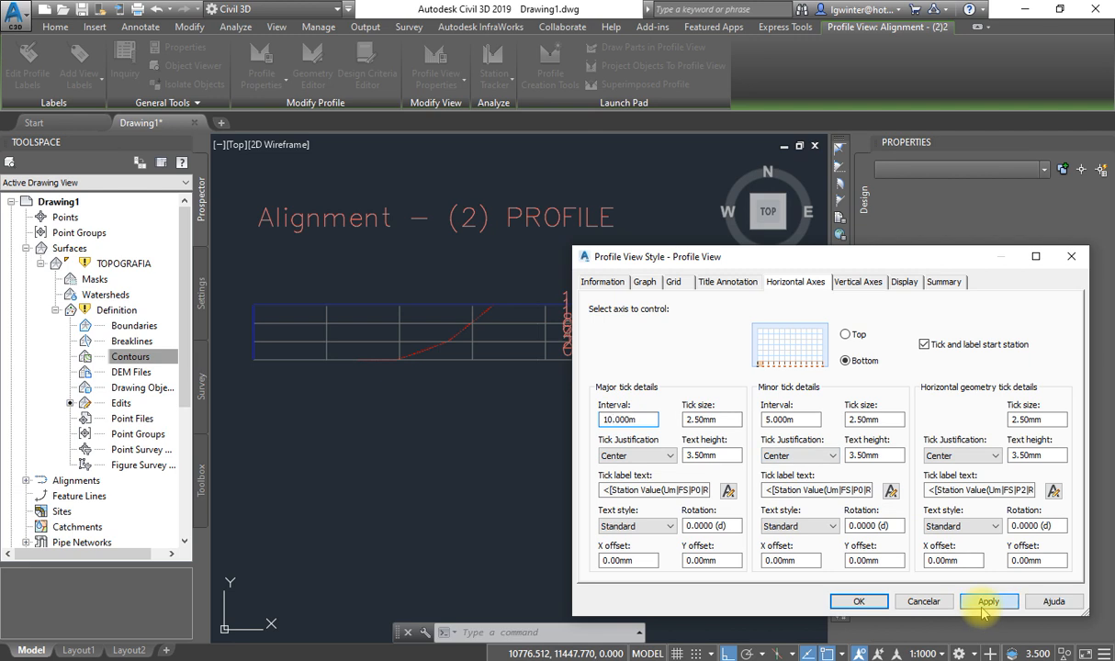
click(985, 602)
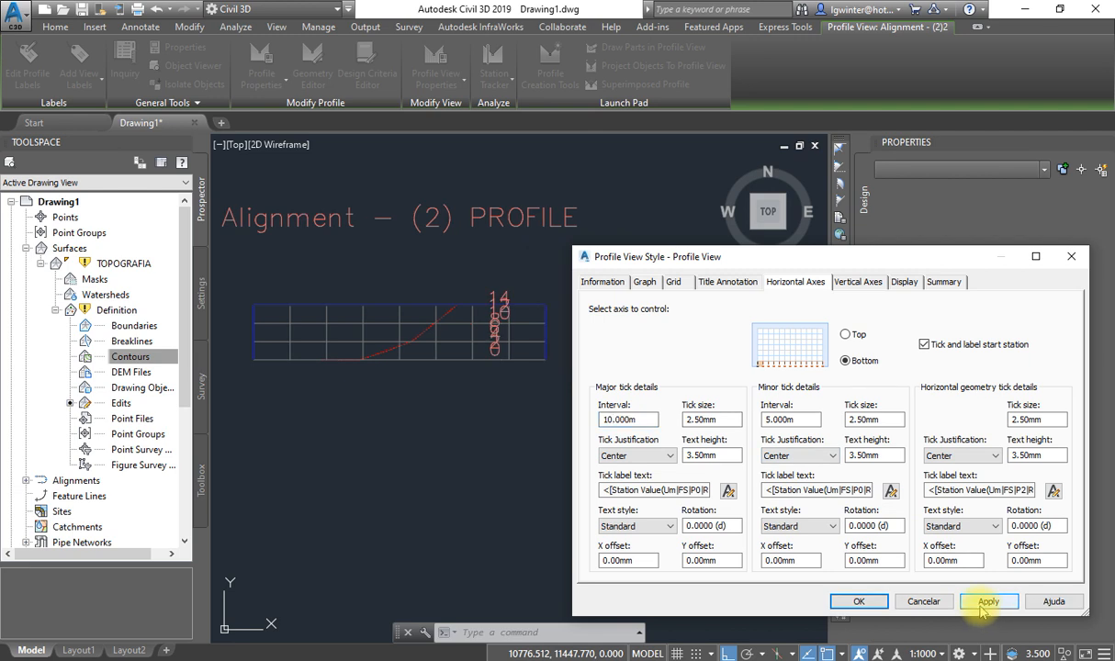
Set the bottom horizontal axis's major tick interval to 20 m in the profile view style and apply it.
drag(642, 420, 570, 421)
text(20)
click(998, 606)
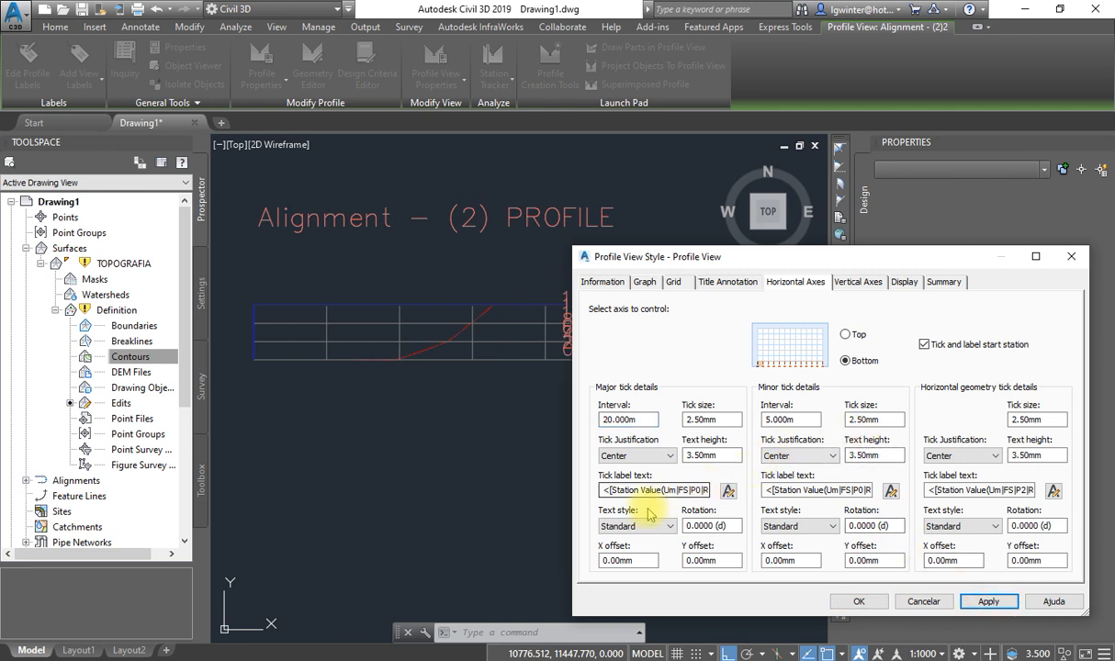
Change the Grid Horizontal Major component's color to yellow, apply the profile view style and close its settings.
click(906, 282)
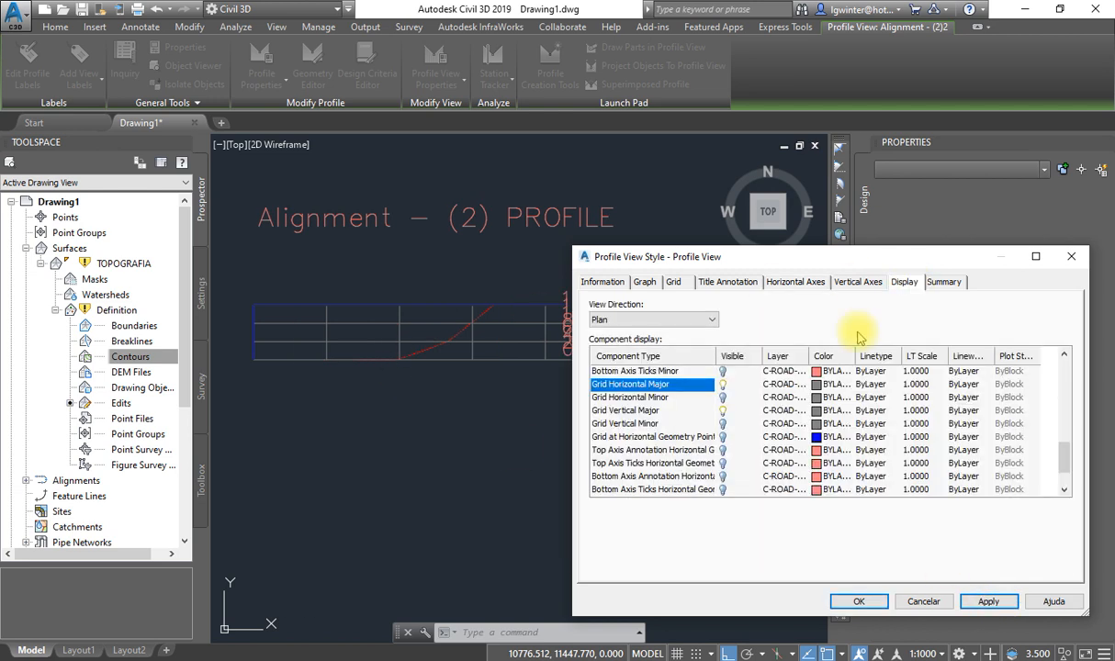
click(814, 386)
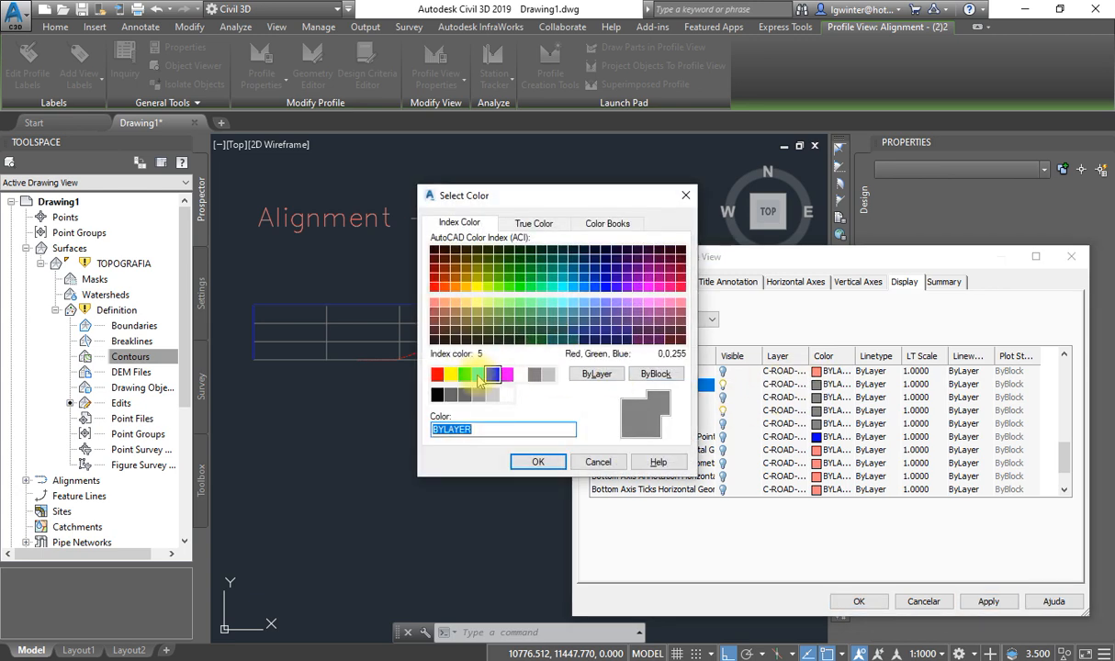
click(538, 462)
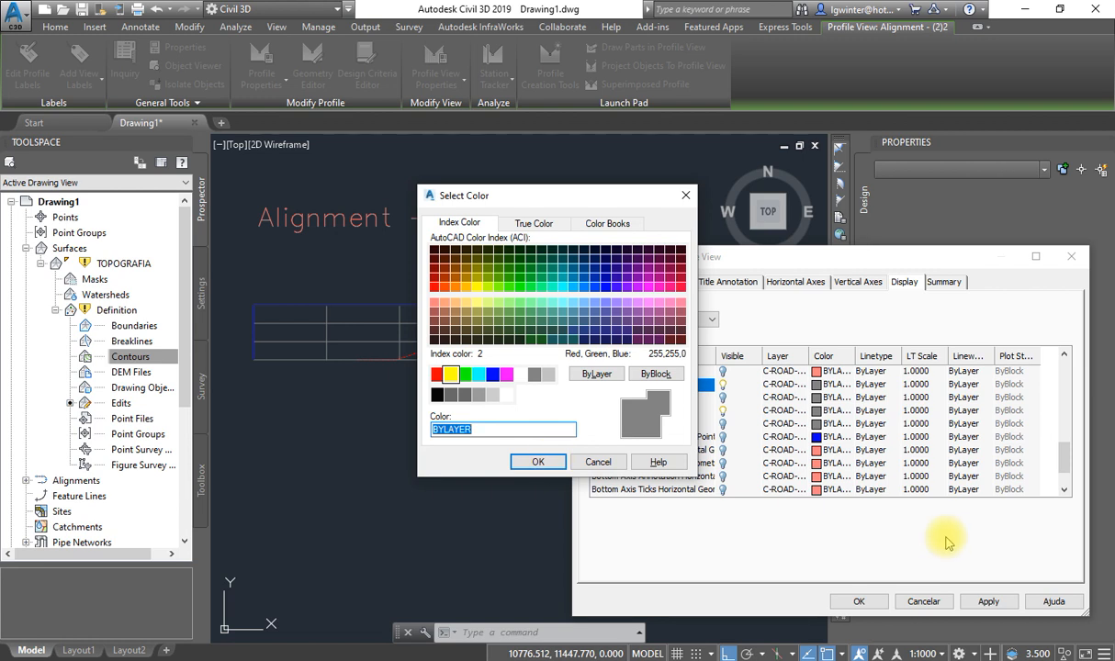
click(986, 602)
mouse_move(786, 247)
mouse_down()
mouse_move(786, 222)
mouse_move(795, 238)
mouse_up()
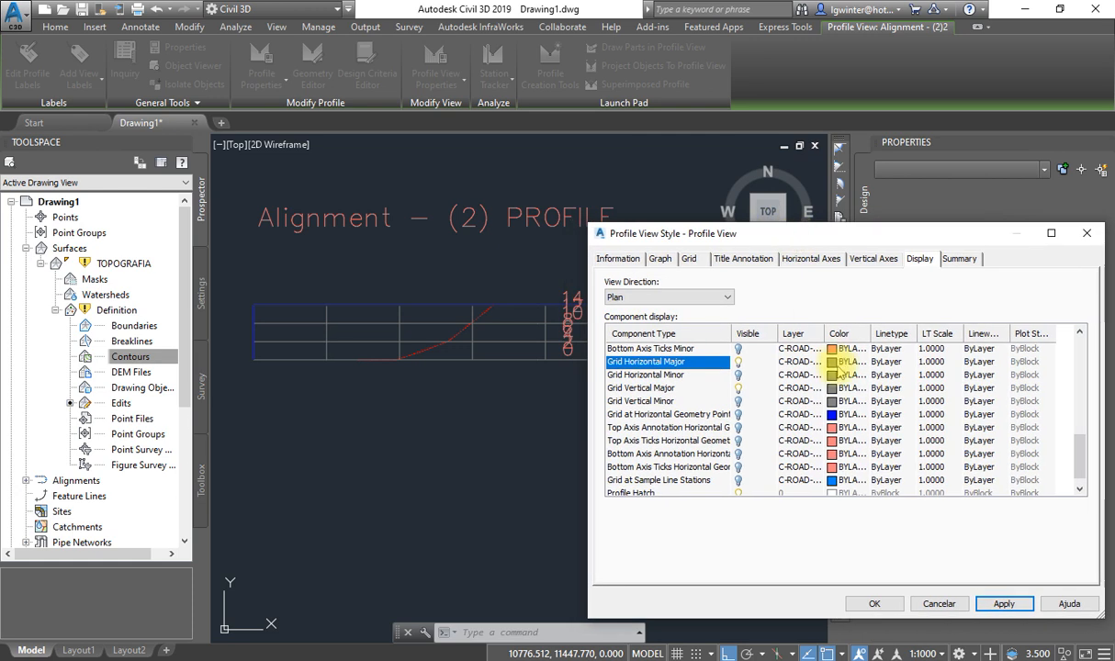
click(832, 363)
click(450, 374)
click(533, 462)
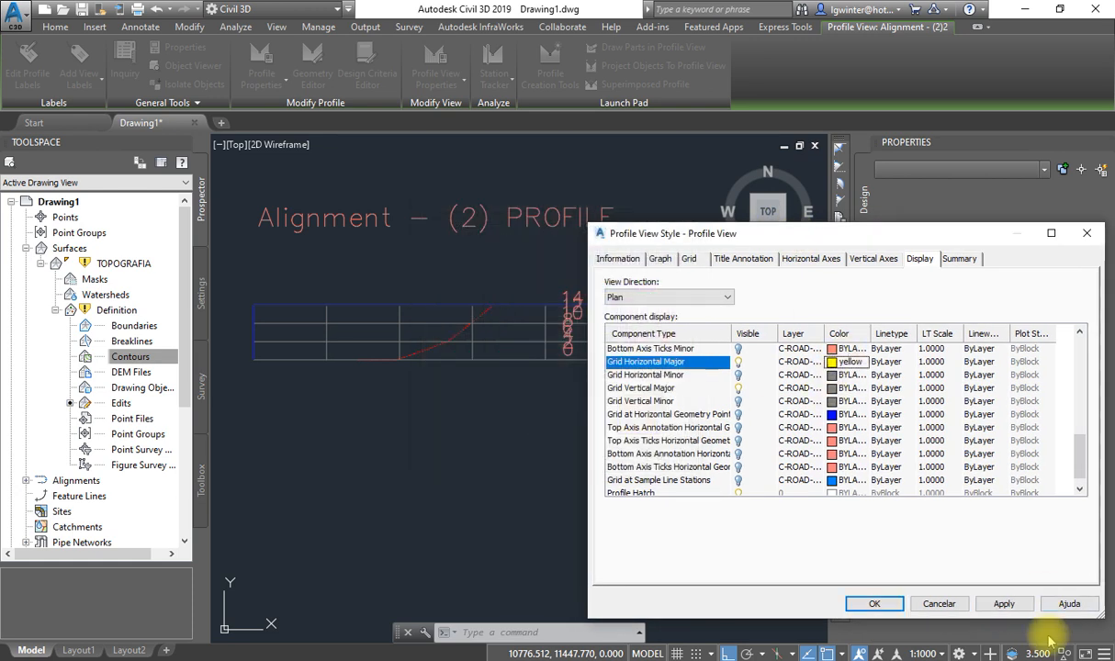
click(1022, 608)
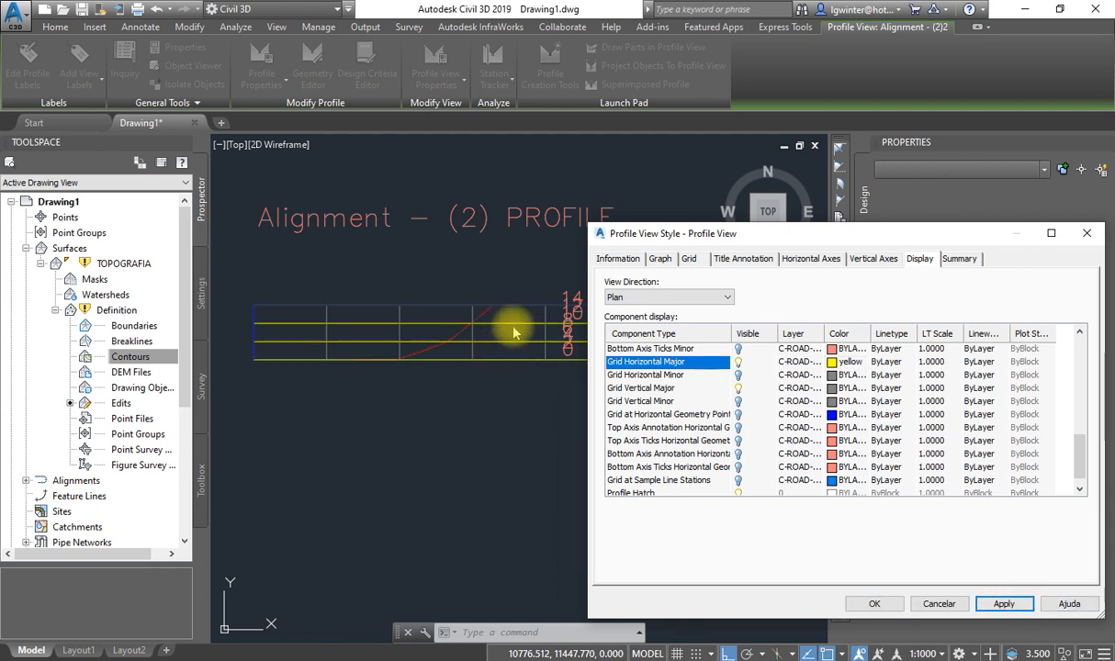
click(1088, 234)
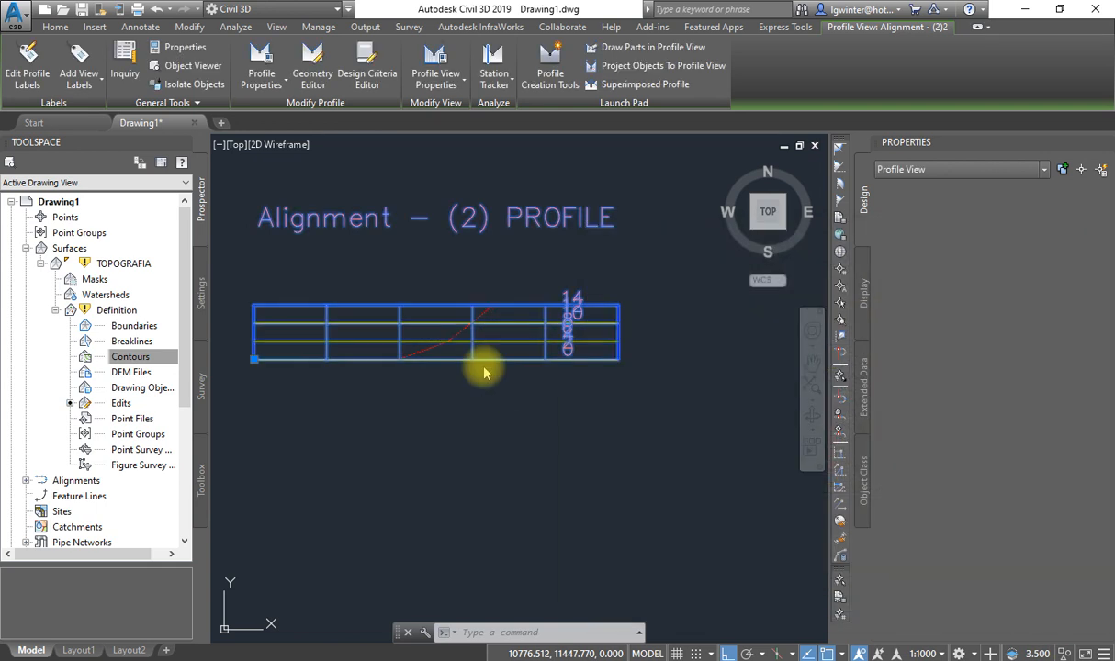
scroll(372, 357, down, 1)
middle_drag(433, 334, 649, 309)
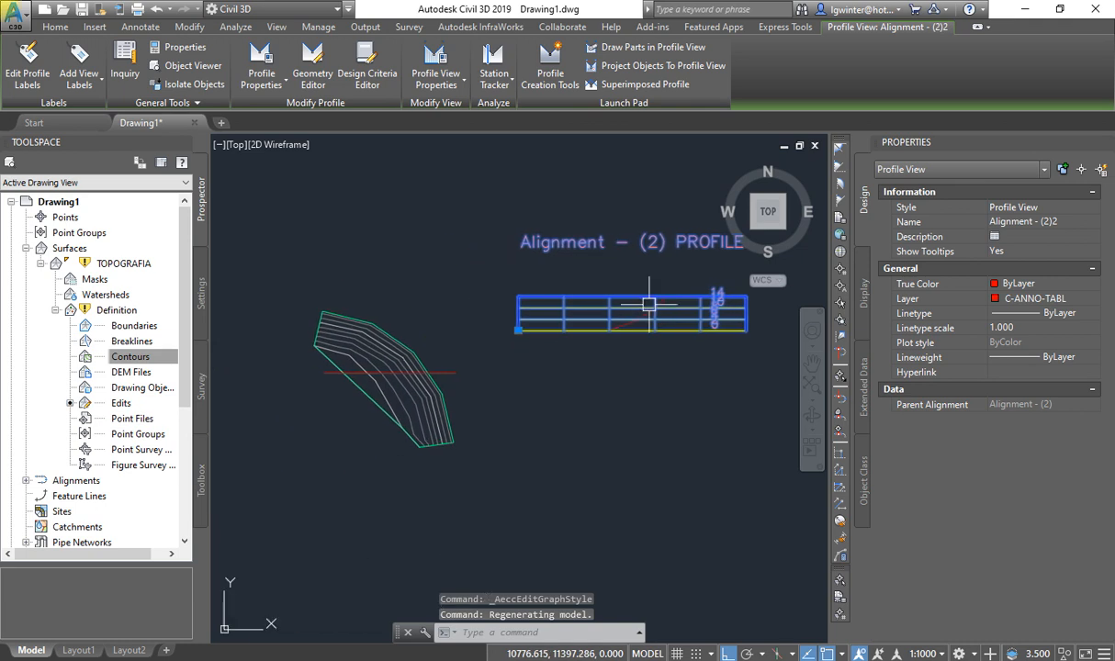
scroll(335, 375, up, 1)
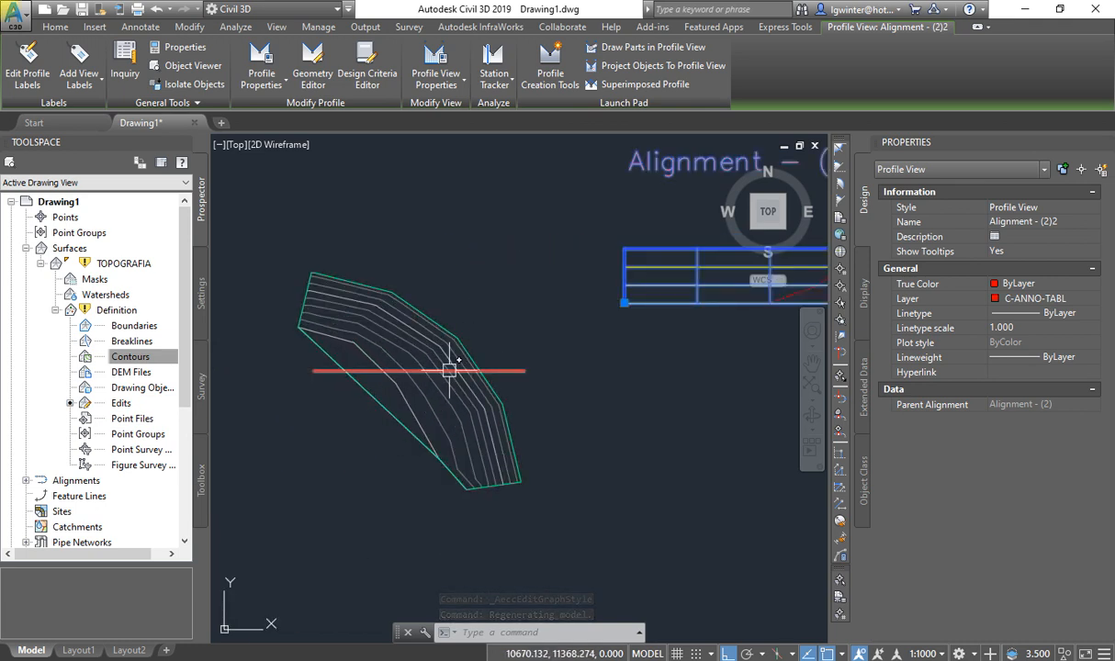
scroll(476, 371, down, 2)
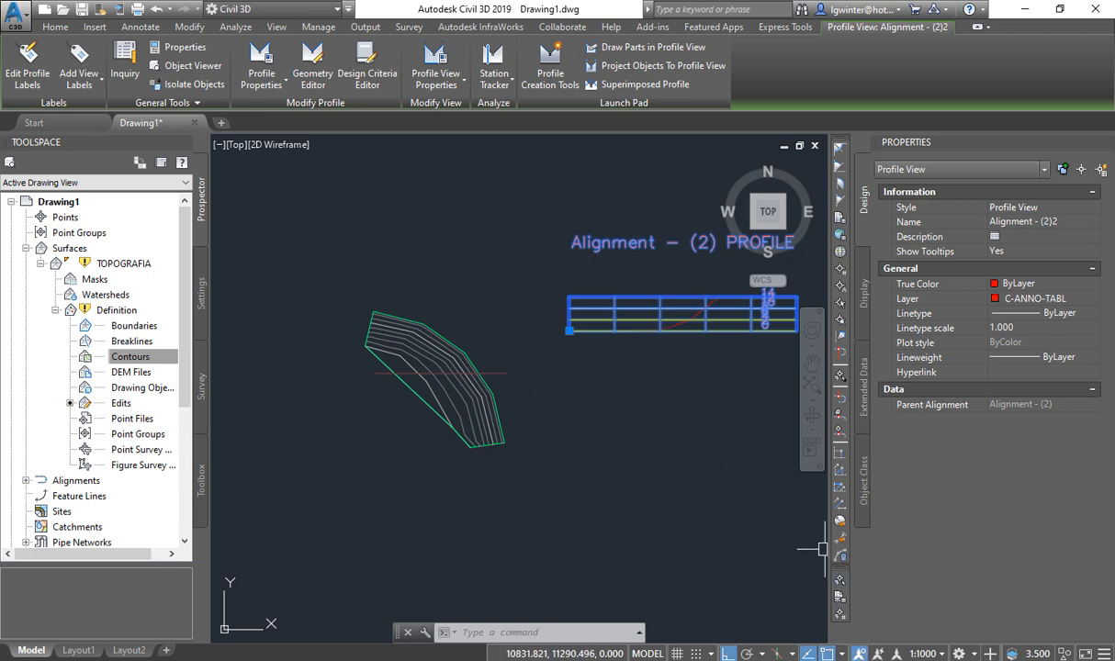